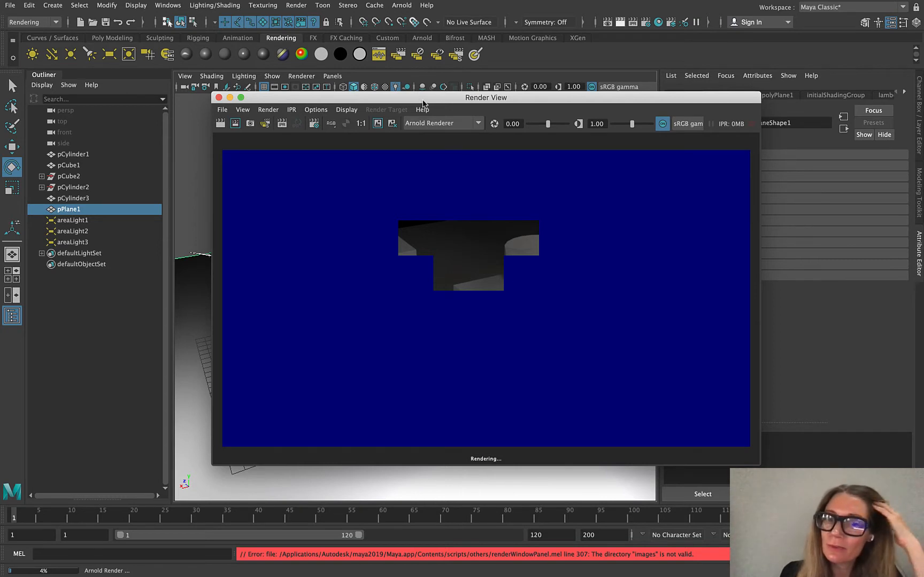
# Step: Reposition the Render View window and examine the rendered cubes and cylinders up close and as a whole
pyautogui.moveTo(422, 101); pyautogui.dragTo(333, 81)
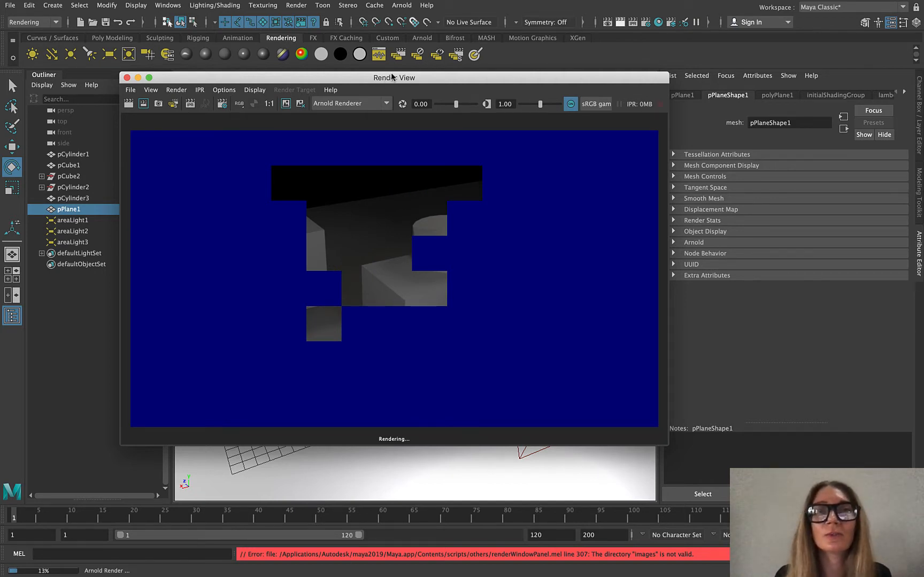
pyautogui.moveTo(428, 82); pyautogui.dragTo(450, 79)
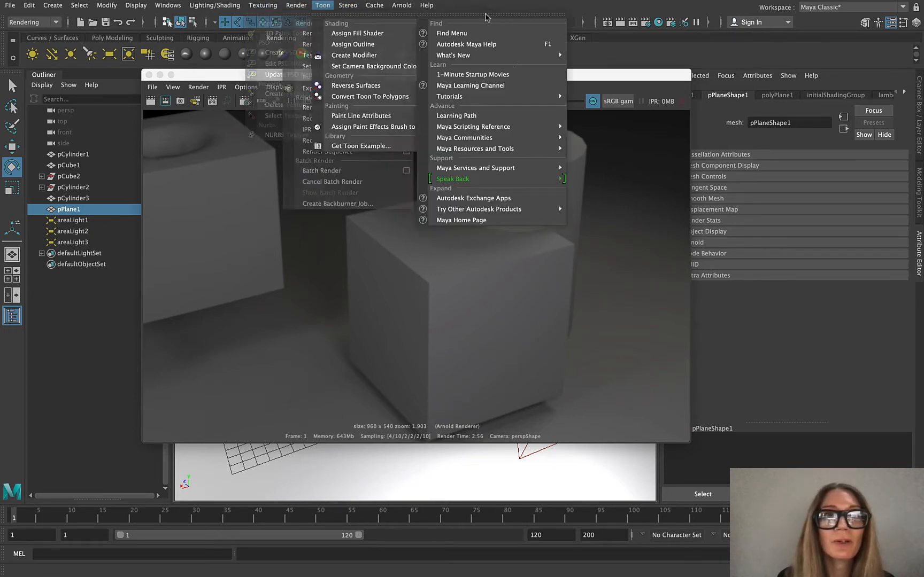
pyautogui.click(641, 82)
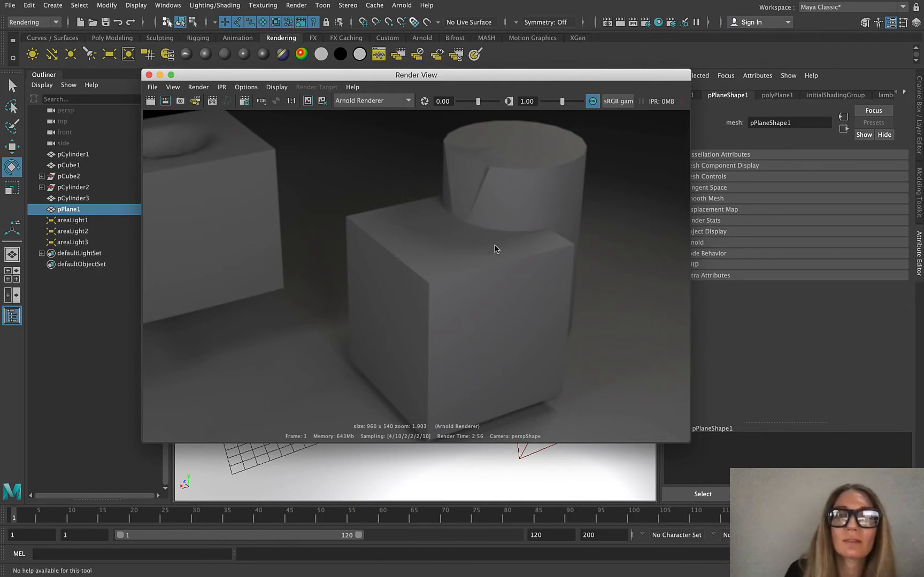
pyautogui.scroll(-8, 491, 248)
pyautogui.scroll(8, 377, 214)
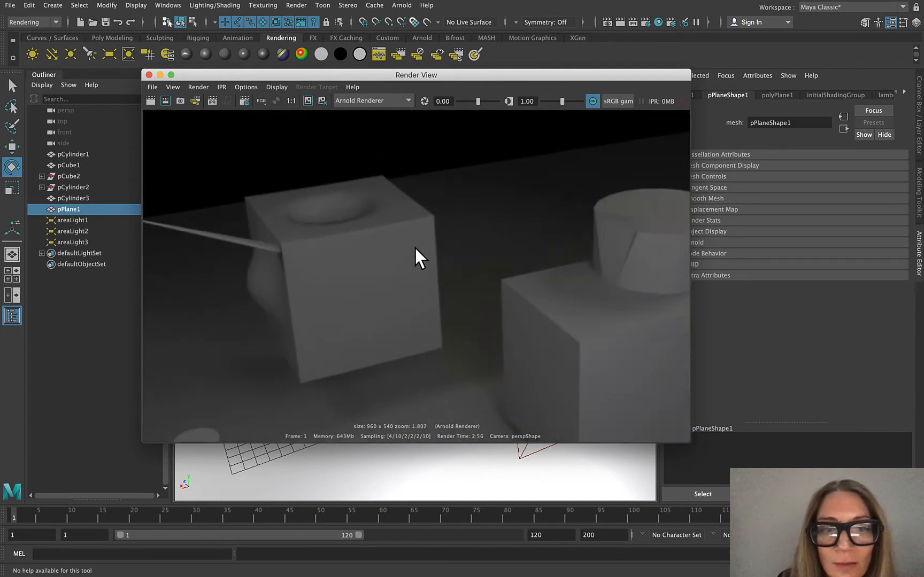
pyautogui.scroll(6, 641, 346)
pyautogui.scroll(-12, 611, 325)
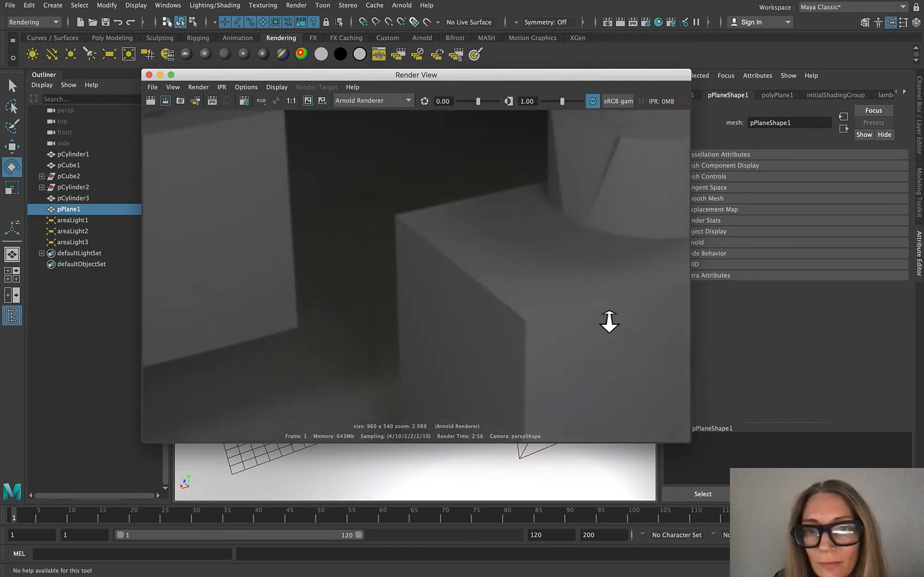
pyautogui.scroll(2, 675, 307)
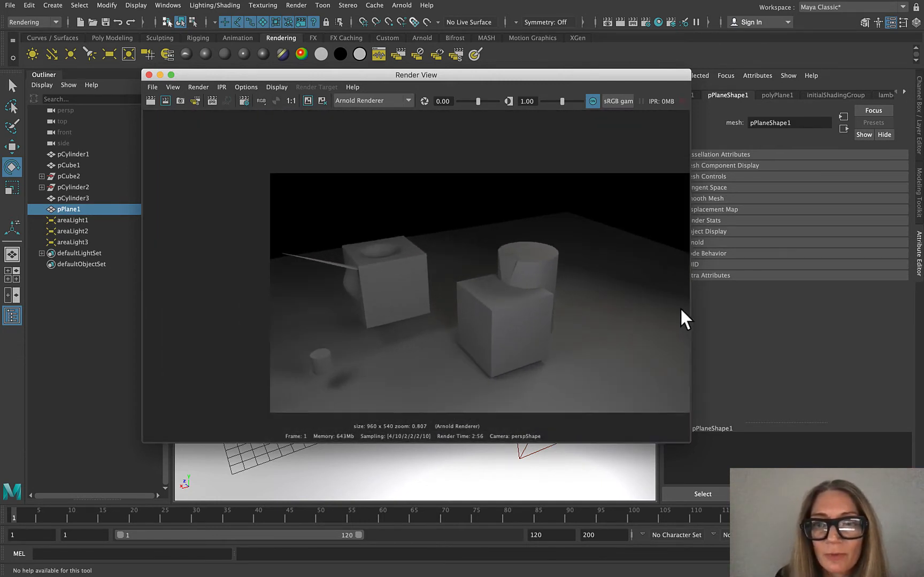
# Step: Review the save mode options for the rendered image and close them without saving
pyautogui.click(172, 87)
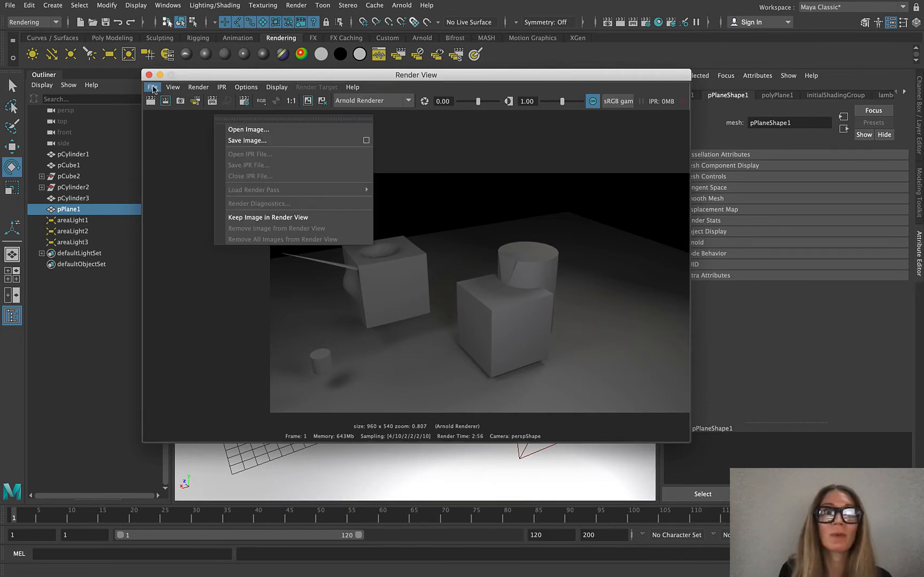
pyautogui.click(154, 88)
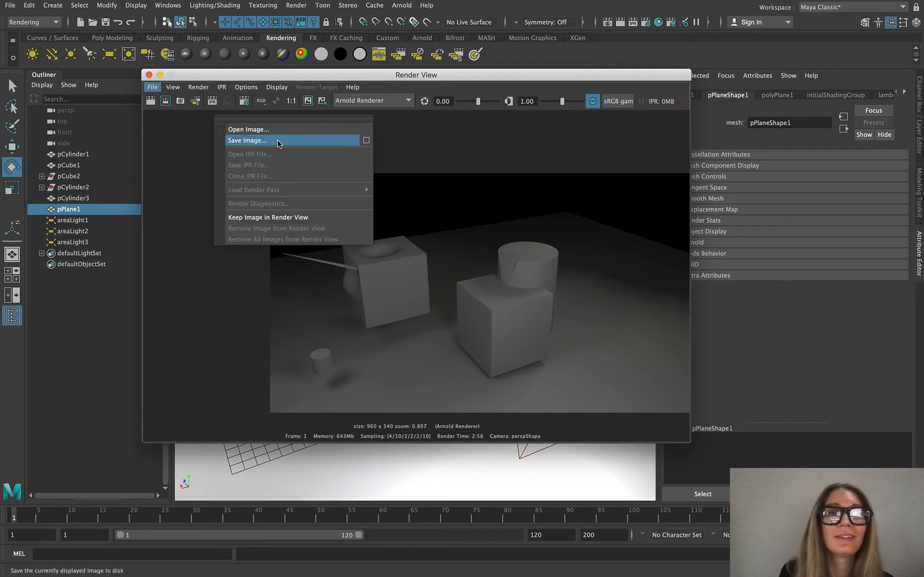
pyautogui.click(369, 141)
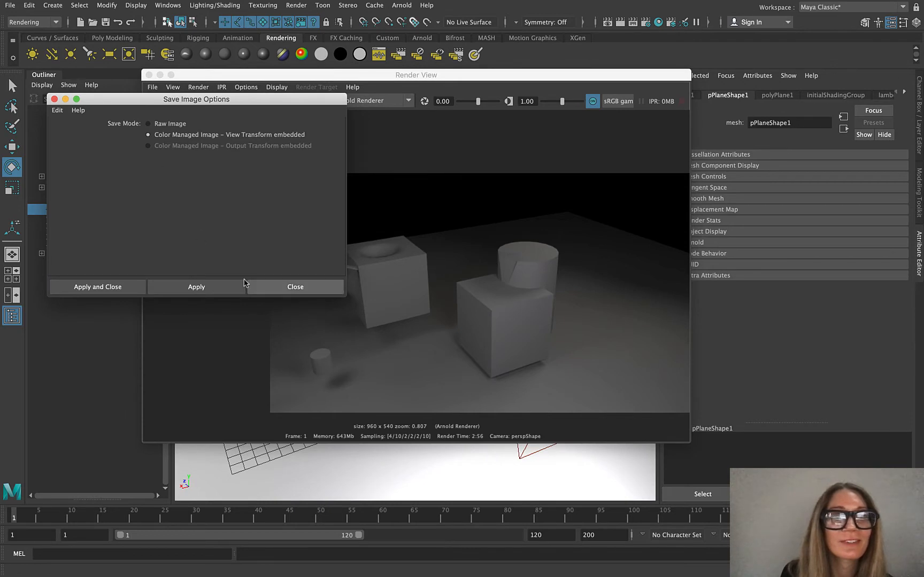
pyautogui.click(296, 289)
# Step: Save the rendered image as a TIFF named holb-renderTest-1 in the project's images folder
pyautogui.click(152, 87)
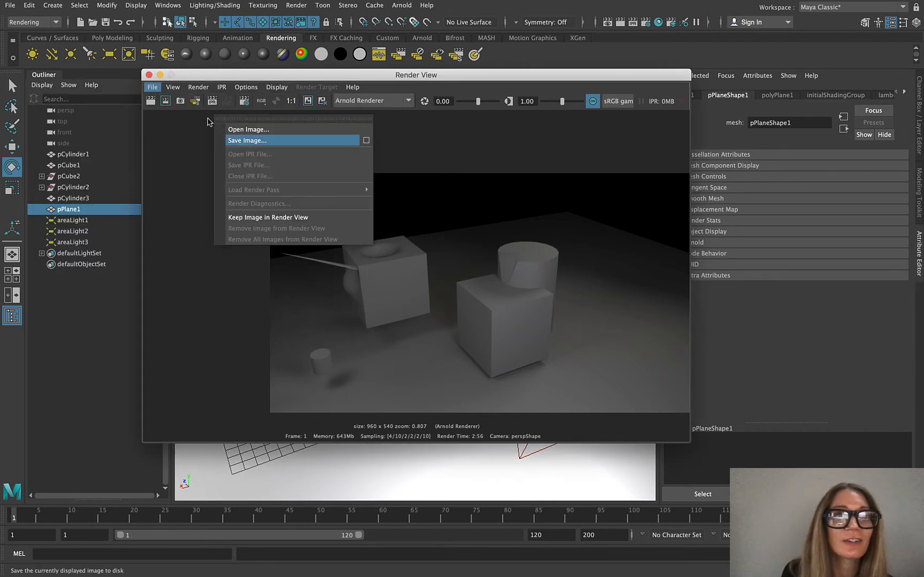
pyautogui.click(247, 140)
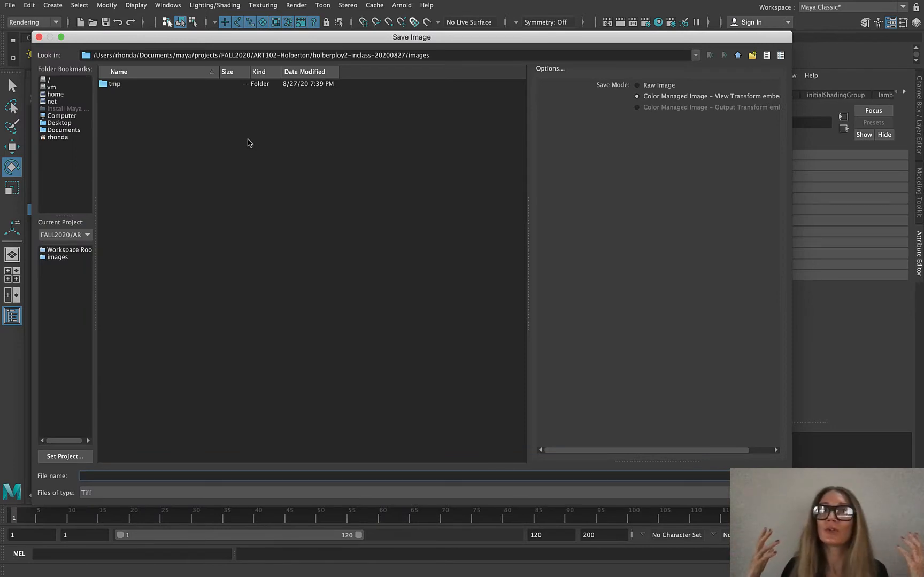
pyautogui.moveTo(183, 40); pyautogui.dragTo(247, 42)
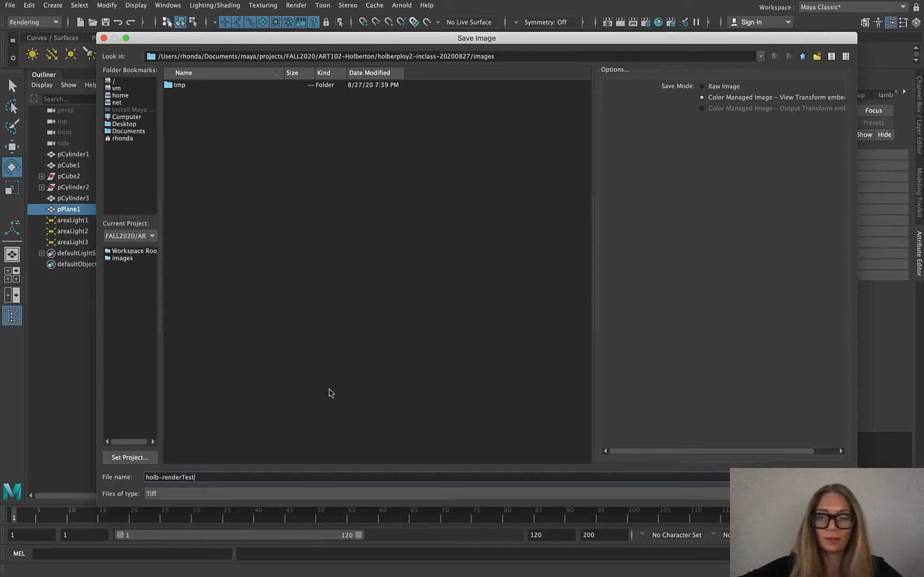
pyautogui.write('1')
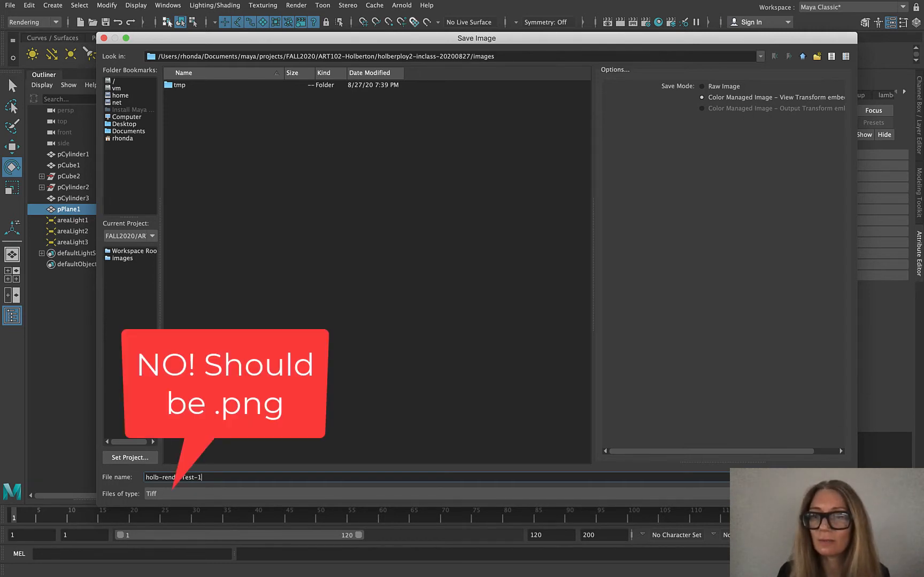
pyautogui.click(820, 477)
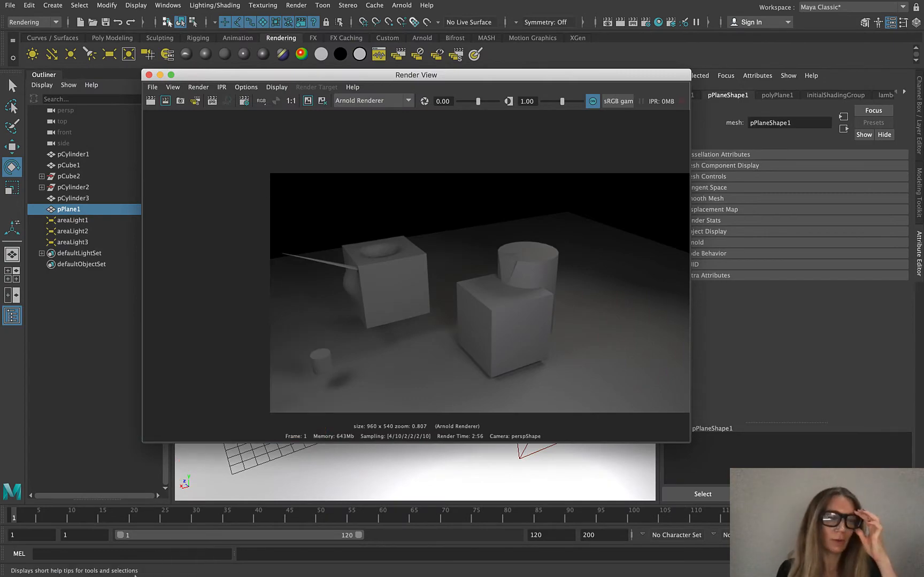
# Step: Switch to Finder, move its window into clear view and open the Documents folder
pyautogui.click(65, 560)
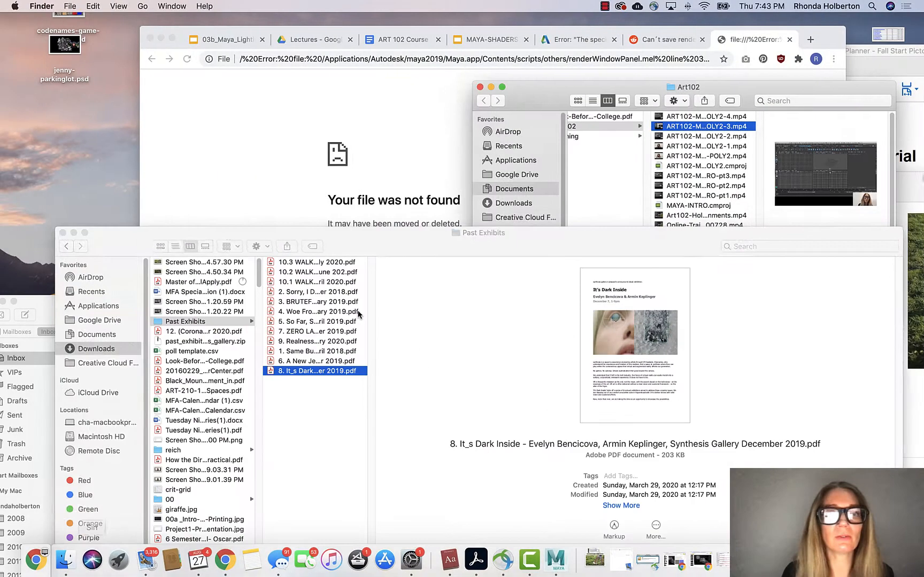
pyautogui.moveTo(369, 235); pyautogui.dragTo(354, 94)
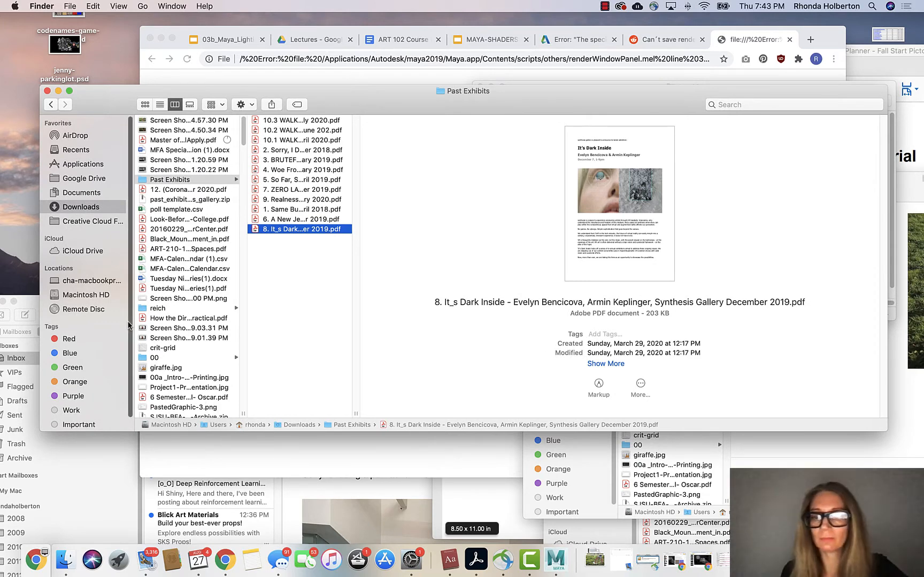
pyautogui.press('F1')
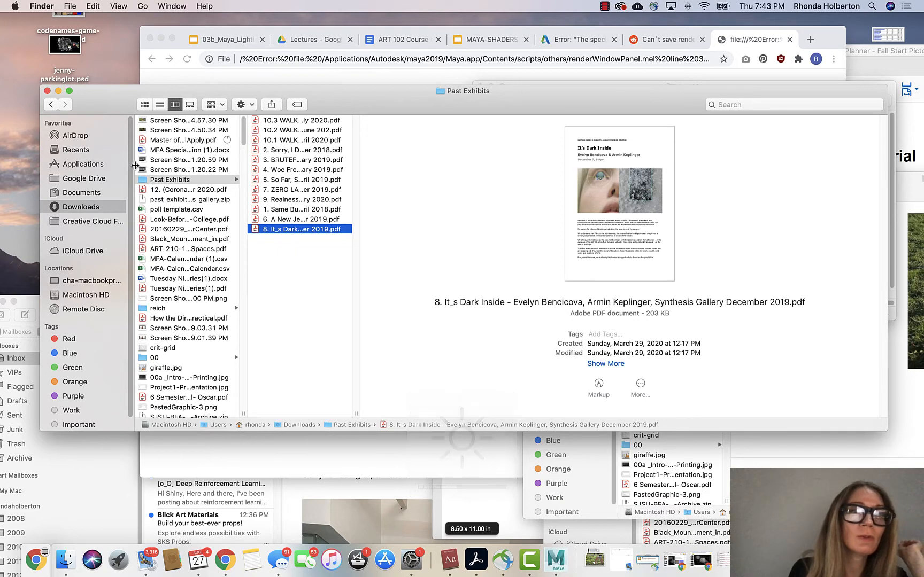
pyautogui.click(71, 206)
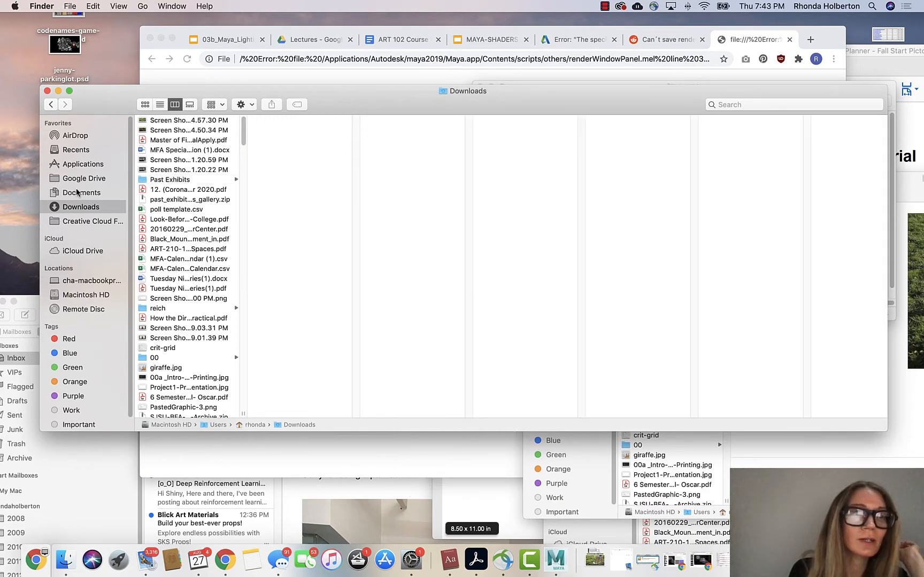
pyautogui.click(79, 194)
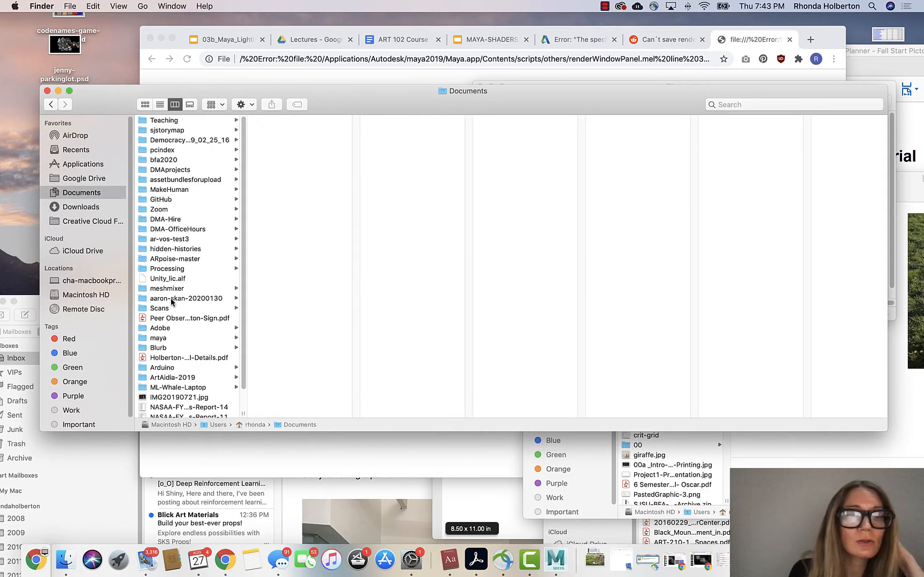
# Step: Browse through maya, projects and FALL2020 to the holberploy2-inclass-20200827 project's images folder and select holb-renderTest-1.tif
pyautogui.click(167, 337)
pyautogui.click(275, 120)
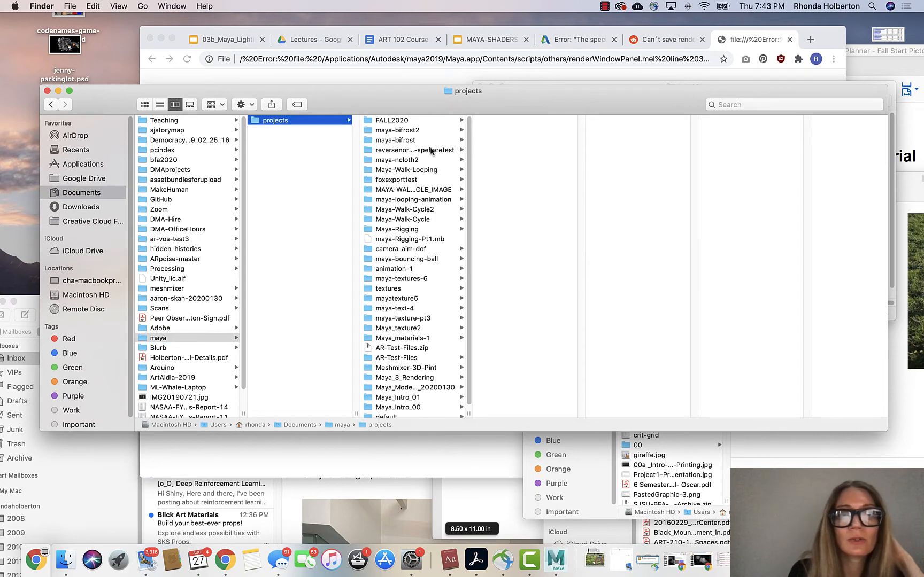
pyautogui.click(399, 123)
pyautogui.click(551, 121)
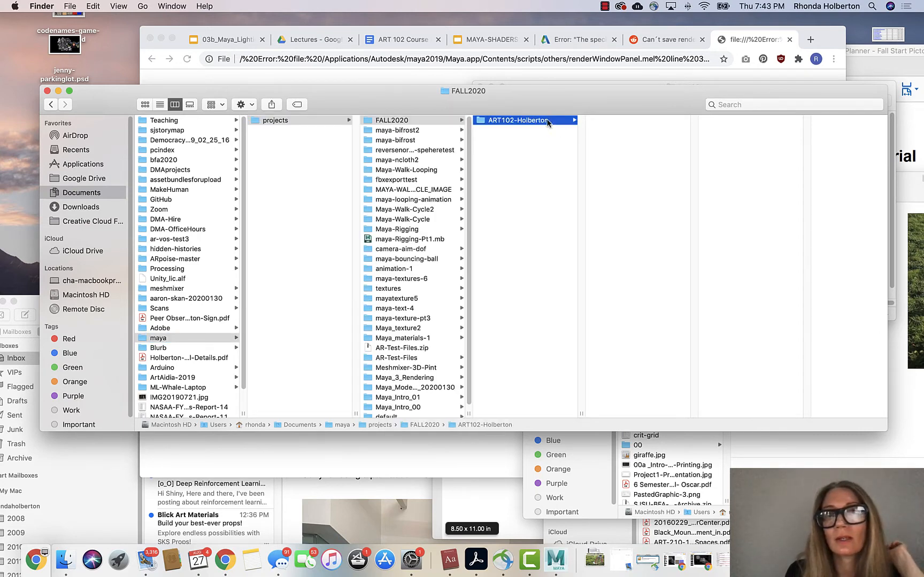
pyautogui.click(640, 120)
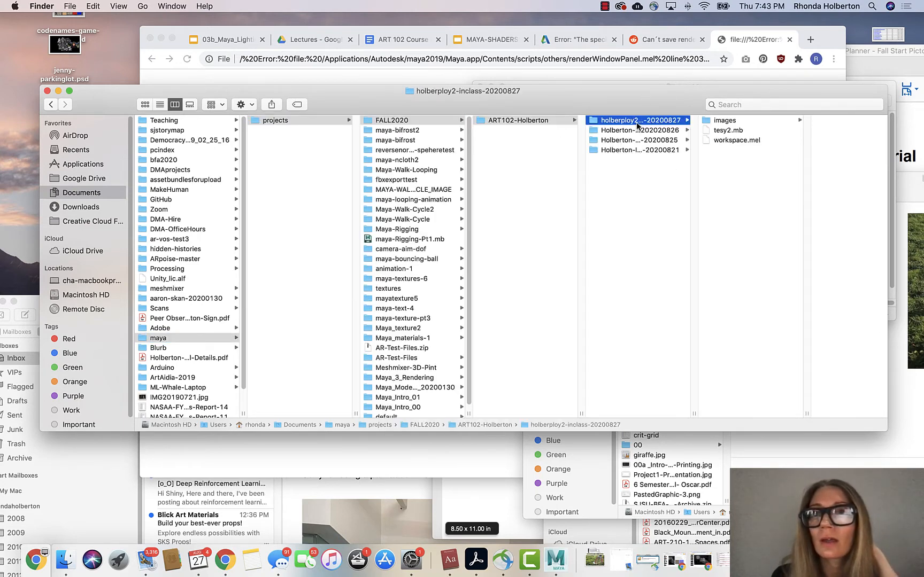
pyautogui.click(732, 121)
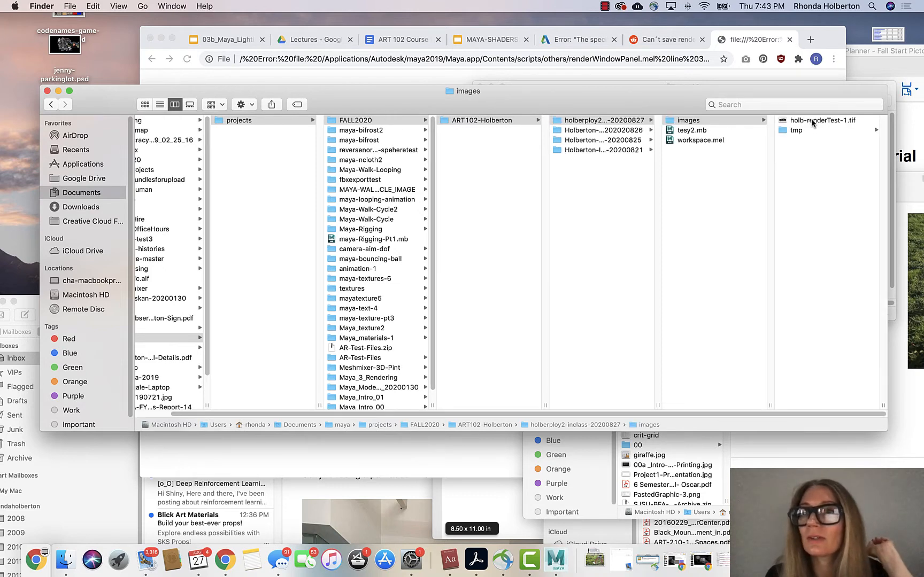
pyautogui.click(813, 121)
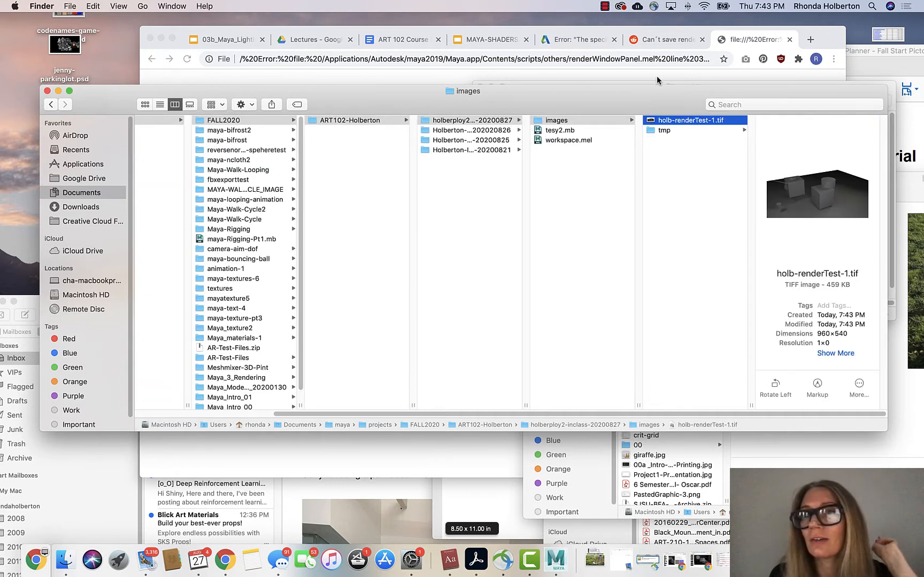
# Step: Open holb-renderTest-1.tif in Preview and move its window aside to uncover the images folder
pyautogui.doubleClick(684, 121)
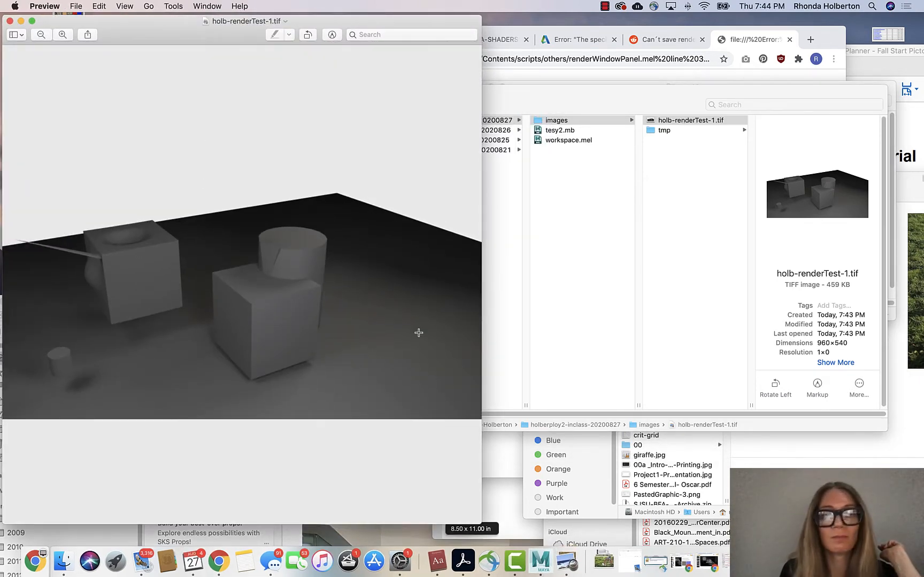
pyautogui.moveTo(324, 20); pyautogui.dragTo(654, 63)
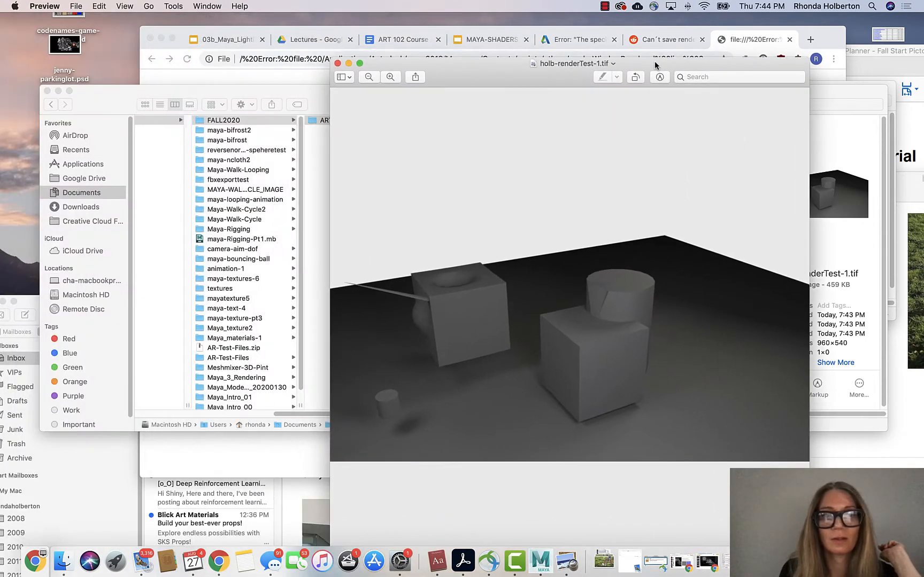
pyautogui.moveTo(655, 65); pyautogui.dragTo(262, 183)
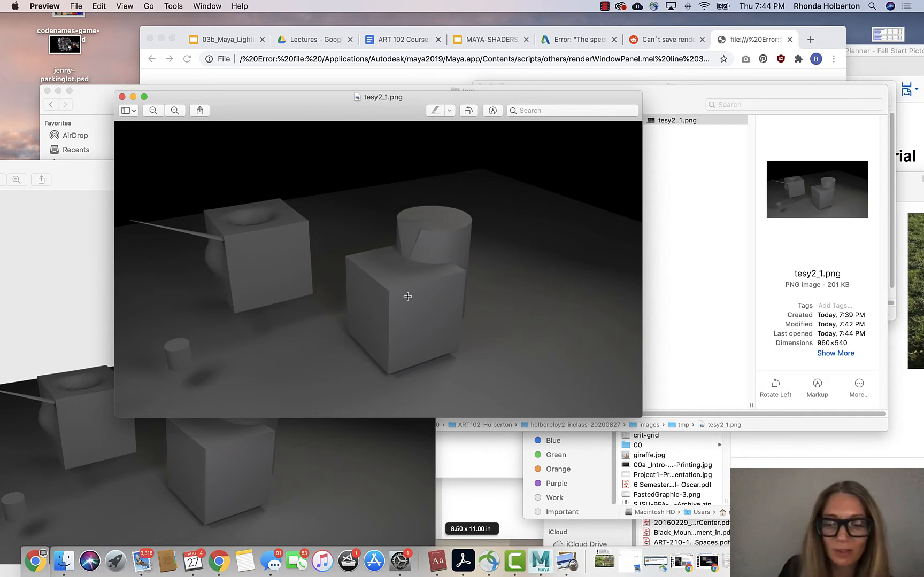
# Step: Enlarge the preview of tesy2_1.png and examine the front cube's edges and shading up close
pyautogui.click(175, 110)
pyautogui.click(175, 110)
pyautogui.click(175, 110)
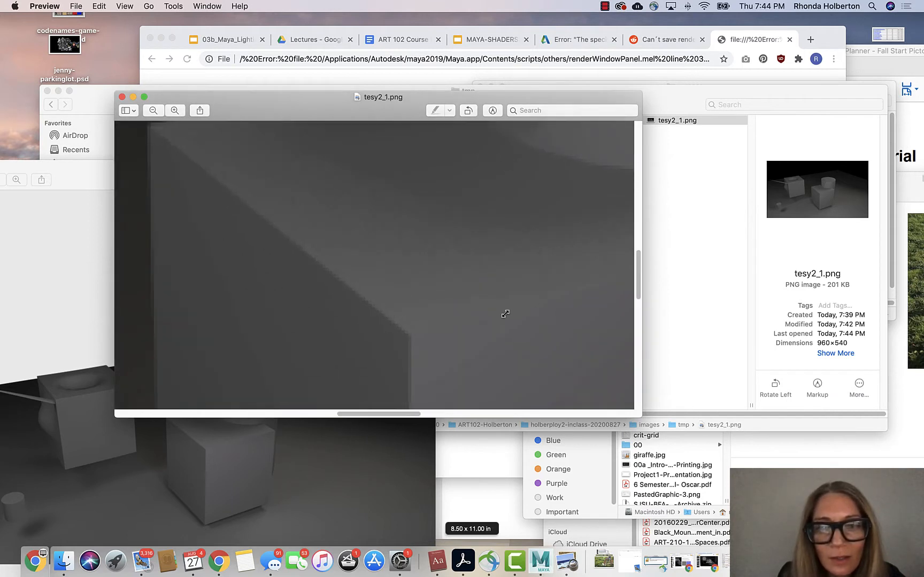
pyautogui.moveTo(503, 315); pyautogui.dragTo(486, 327)
pyautogui.scroll(-3, 413, 293)
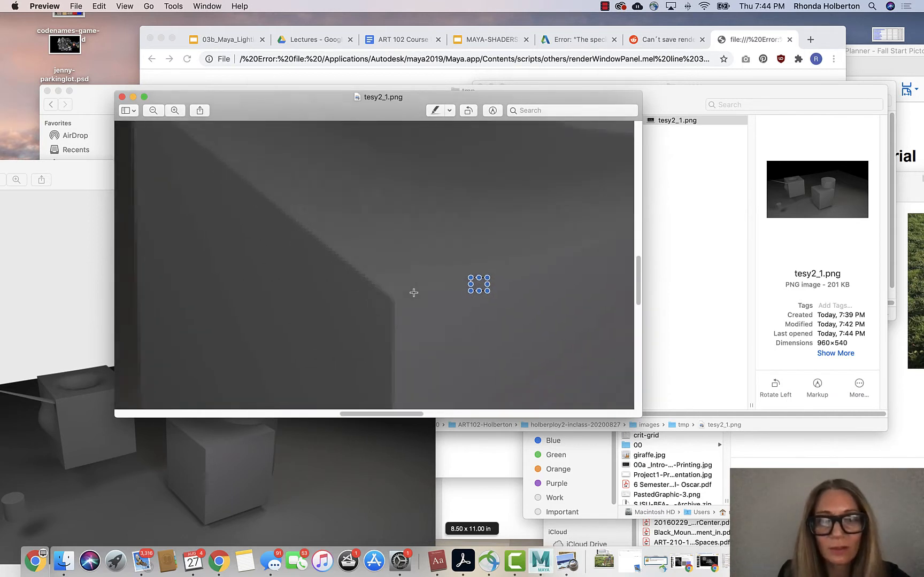
pyautogui.hscroll(10, 413, 292)
pyautogui.hscroll(-5, 413, 292)
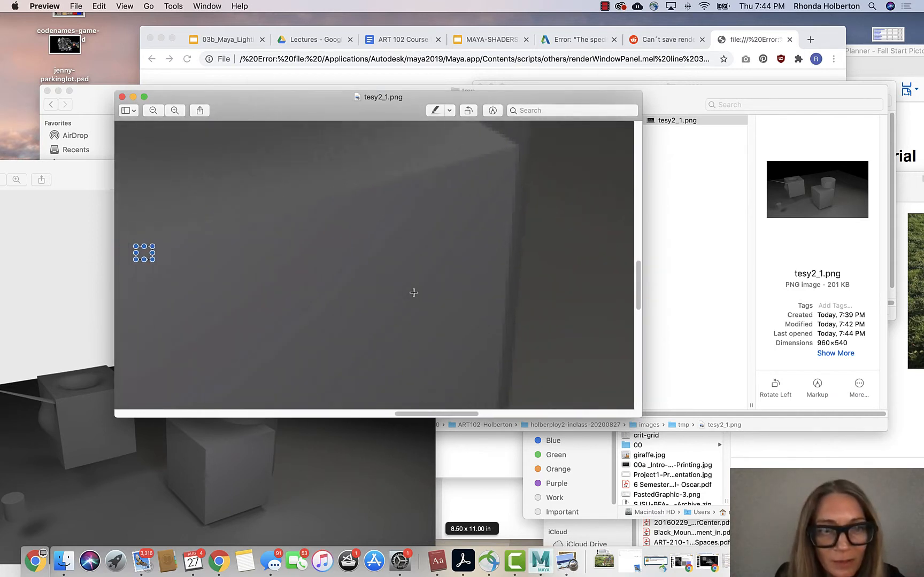
pyautogui.scroll(-3, 421, 300)
pyautogui.hscroll(-1, 422, 300)
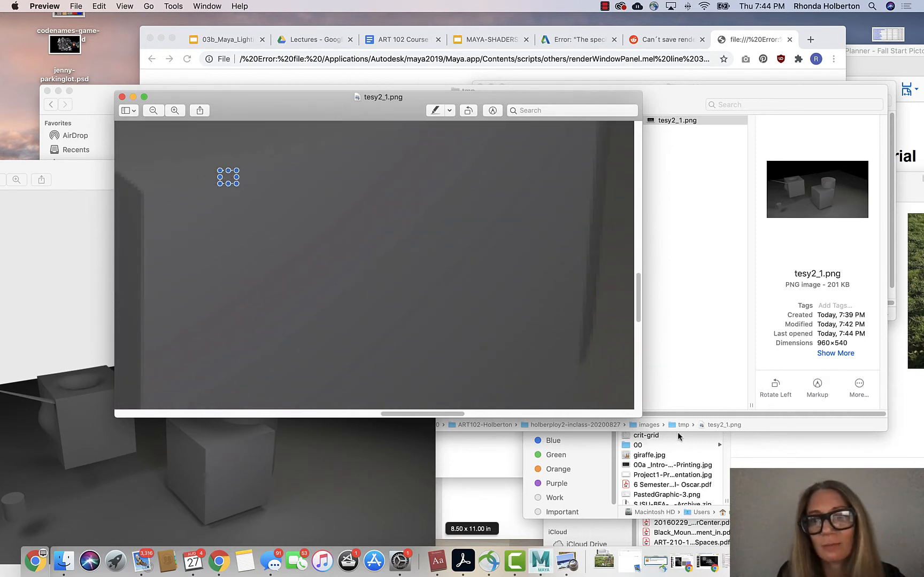
pyautogui.moveTo(643, 416); pyautogui.dragTo(862, 544)
pyautogui.scroll(-5, 510, 385)
pyautogui.hscroll(-2, 510, 385)
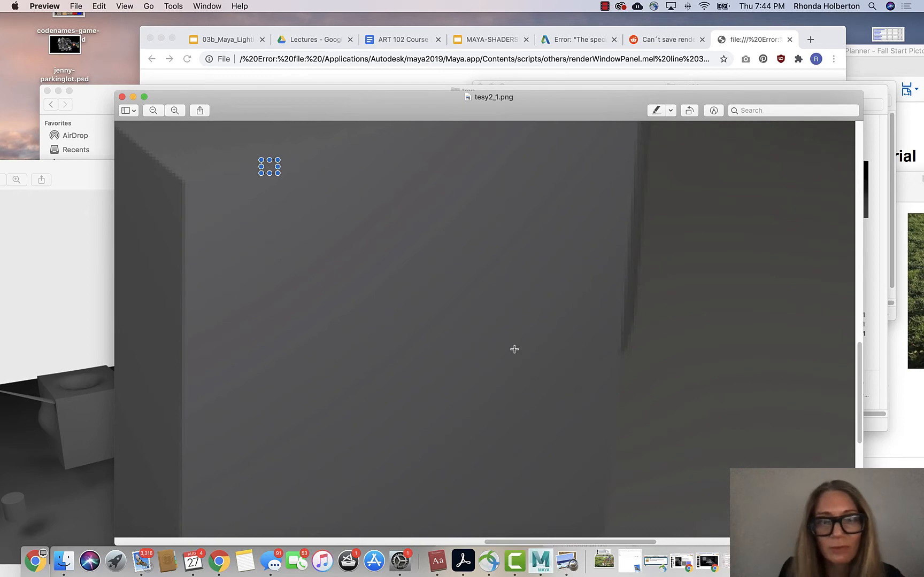
# Step: Show the whole tesy2_1.png render again and move its window away from the Finder folder columns
pyautogui.click(152, 111)
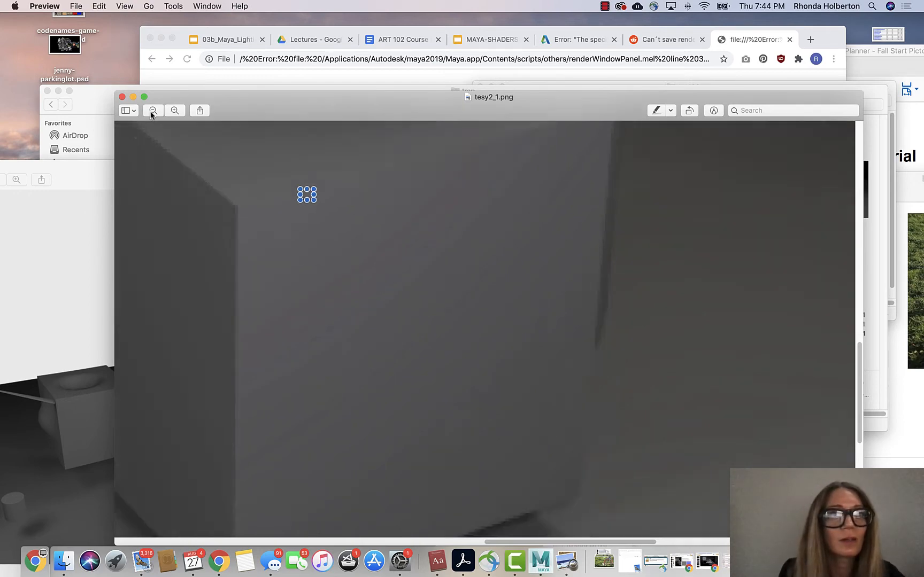
pyautogui.click(153, 111)
pyautogui.click(152, 112)
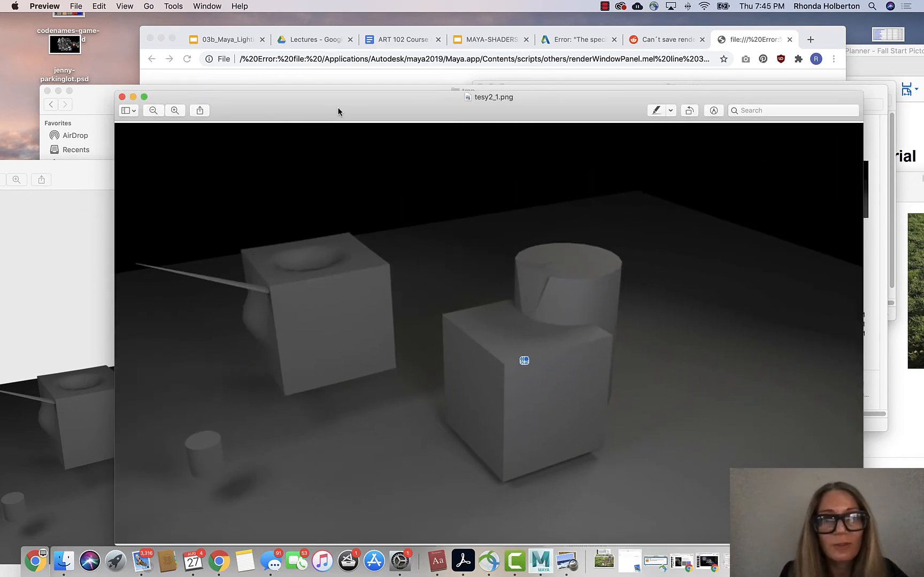
pyautogui.moveTo(338, 112); pyautogui.dragTo(160, 275)
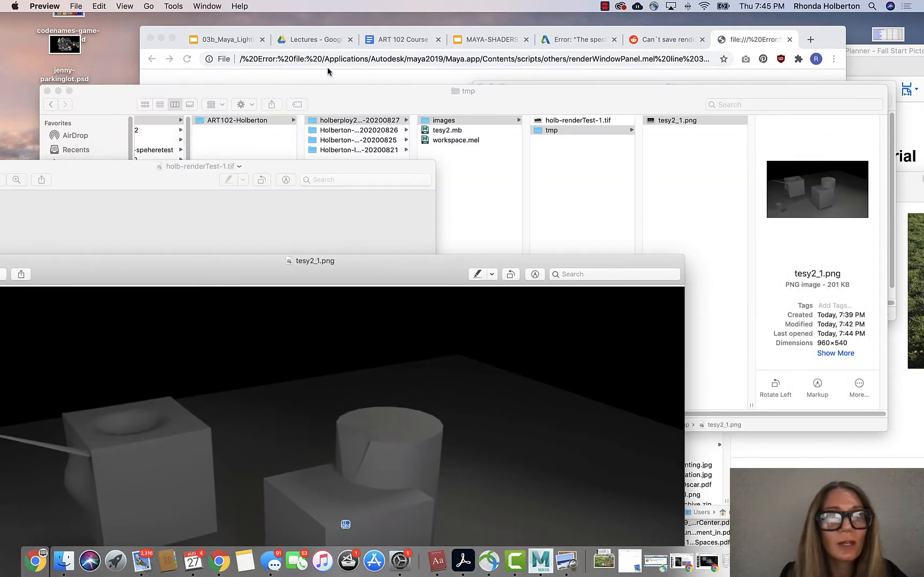
# Step: Switch to Maya, close the Render View and add an Arnold SkyDome light to the scene
pyautogui.click(540, 561)
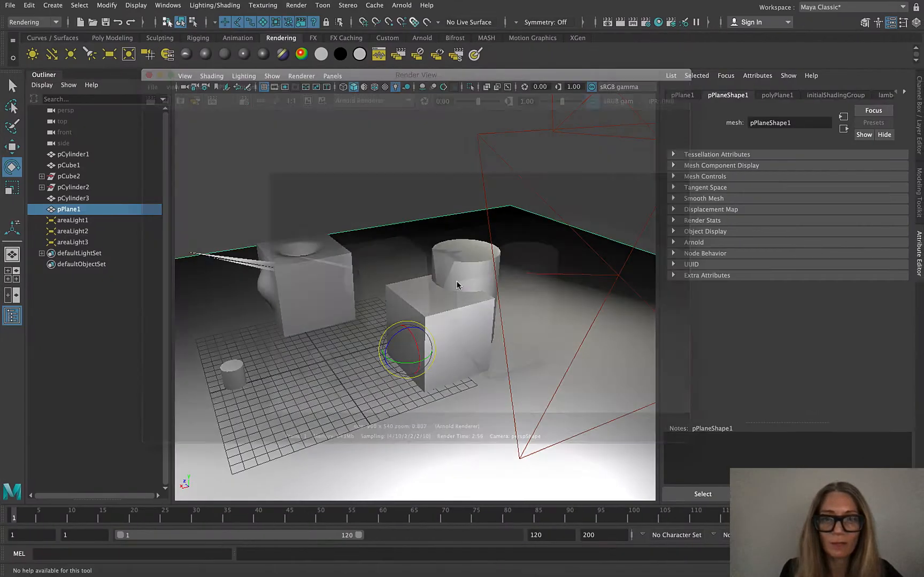
pyautogui.click(149, 75)
pyautogui.scroll(-8, 441, 186)
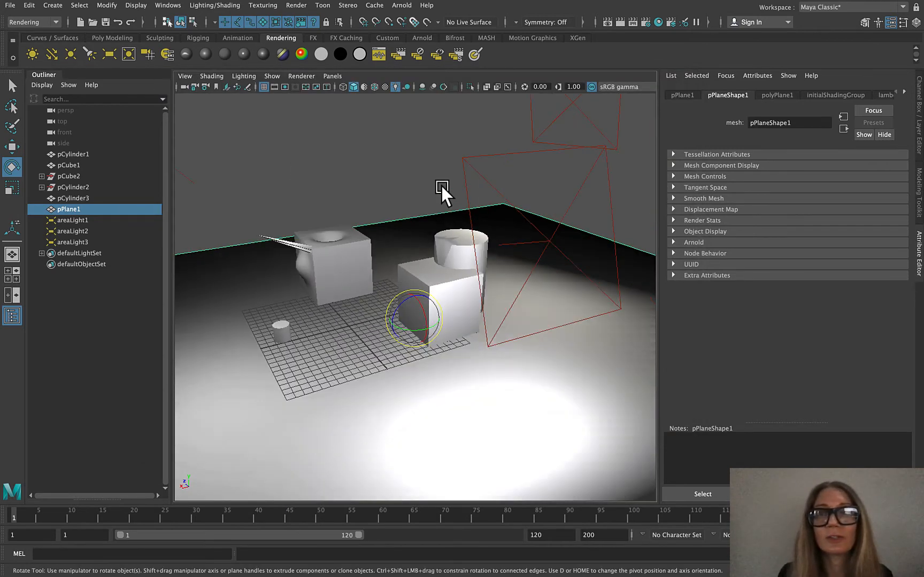
pyautogui.scroll(3, 472, 221)
pyautogui.scroll(-5, 472, 221)
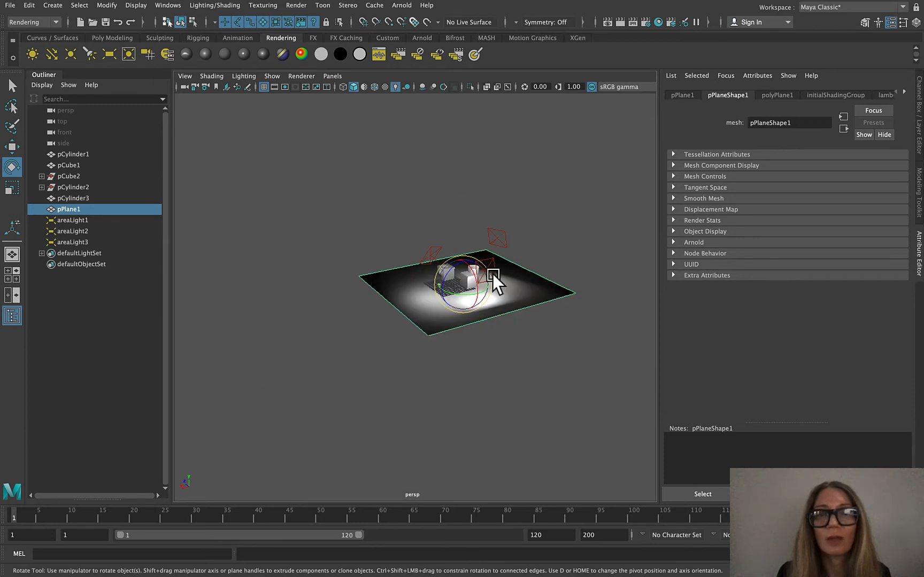
pyautogui.scroll(5, 495, 284)
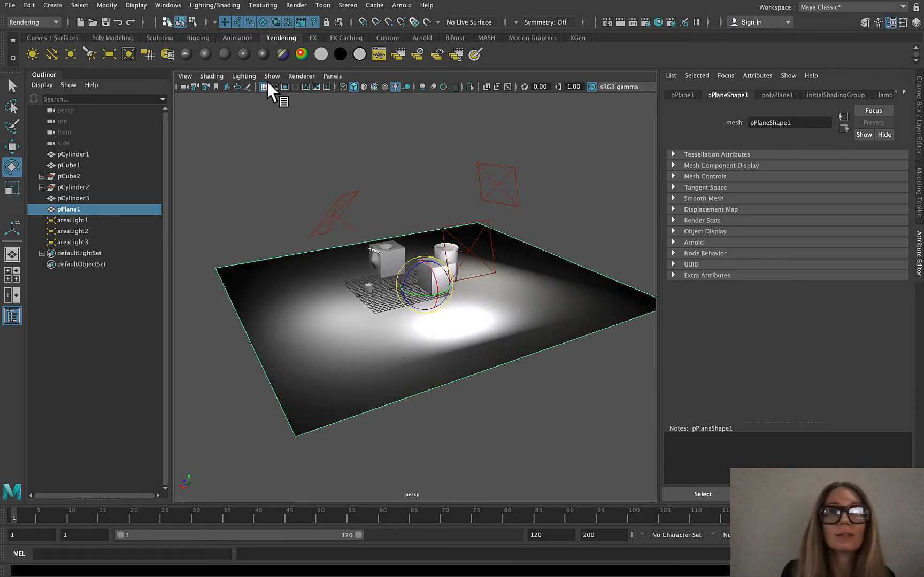
pyautogui.click(426, 41)
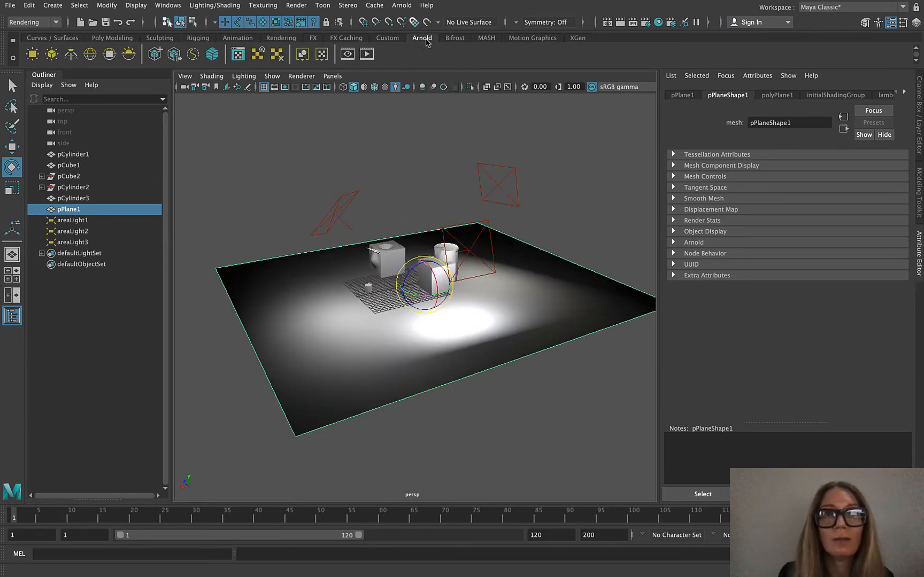
pyautogui.click(92, 55)
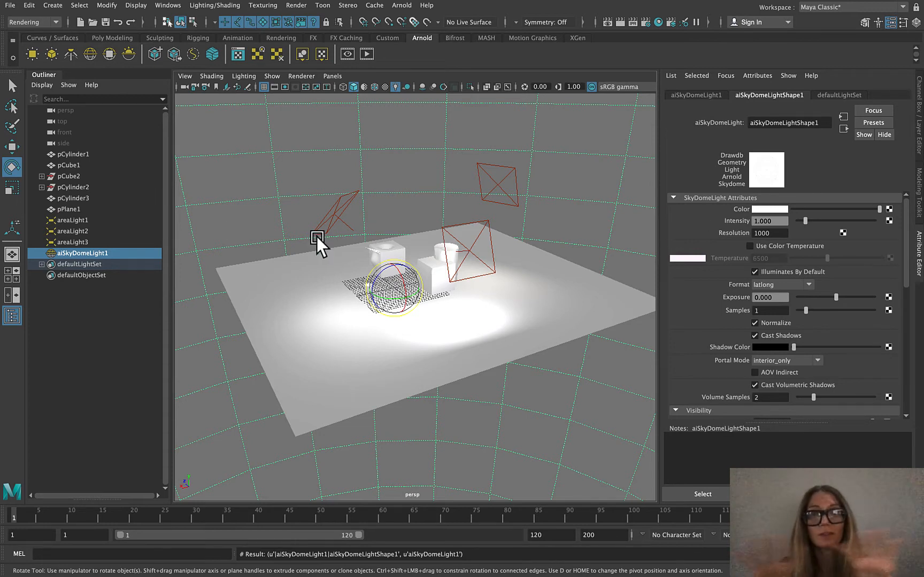
# Step: Start an interactive Arnold render of the perspective view and inspect the sky dome's lighting on the cubes and cylinders
pyautogui.click(629, 18)
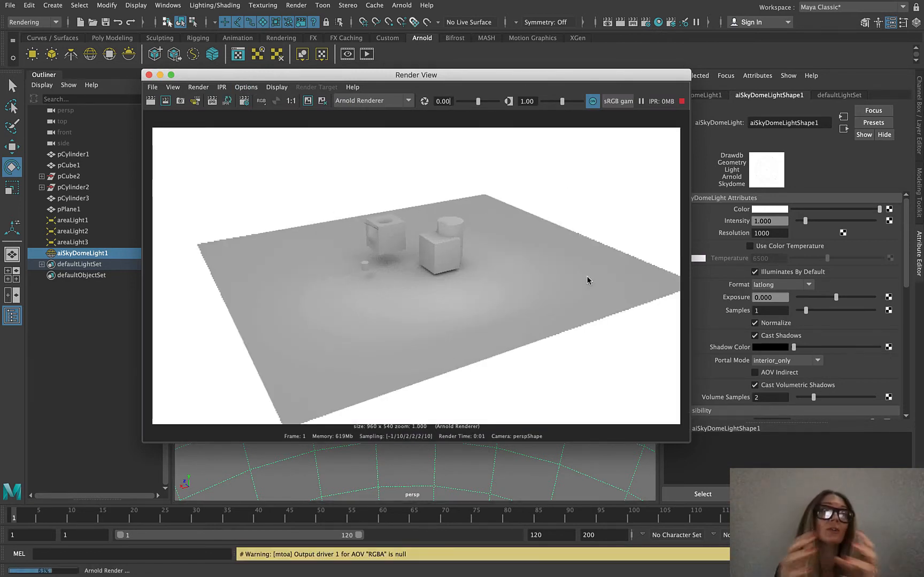
pyautogui.scroll(5, 433, 235)
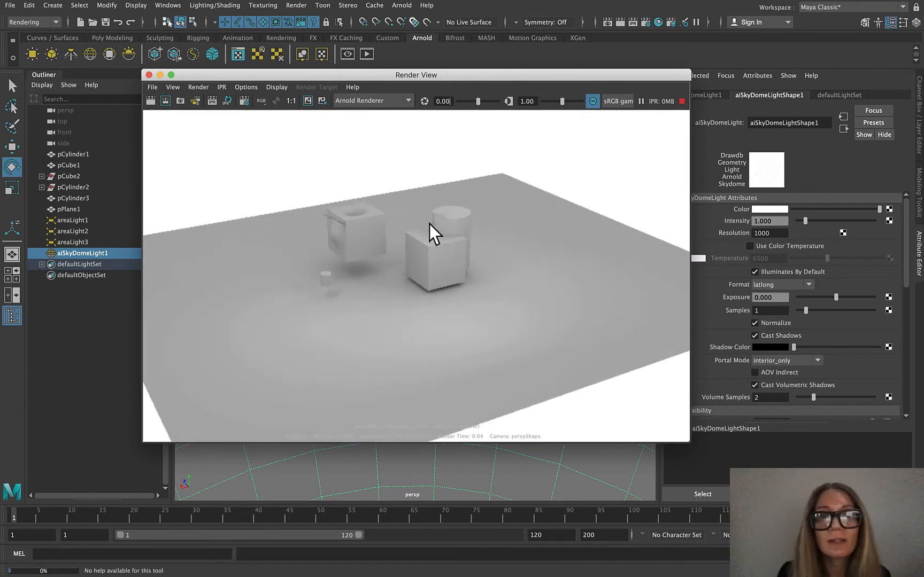
pyautogui.scroll(-2, 489, 221)
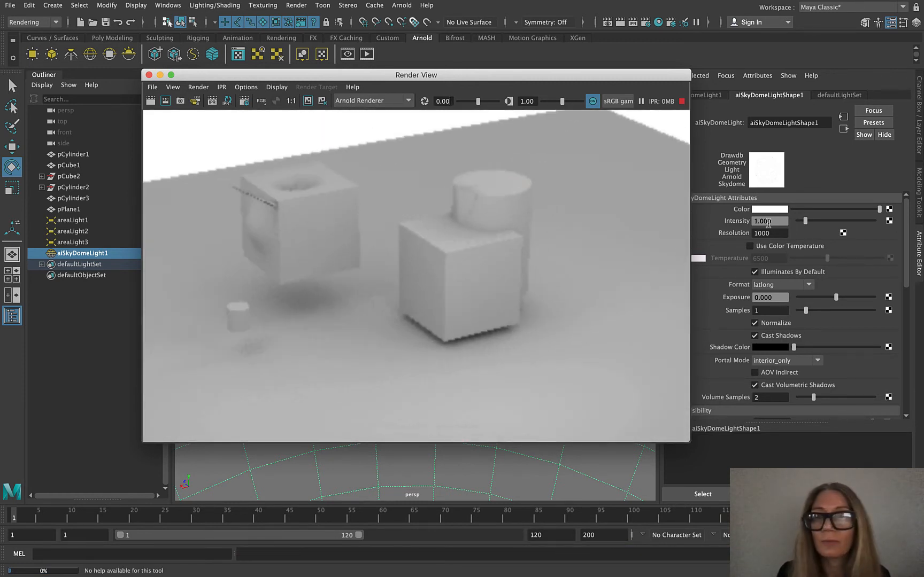
# Step: Set the sky dome light's intensity to 0.876, saturate its color to a light blue, and close the Render View
pyautogui.moveTo(804, 221); pyautogui.dragTo(804, 221)
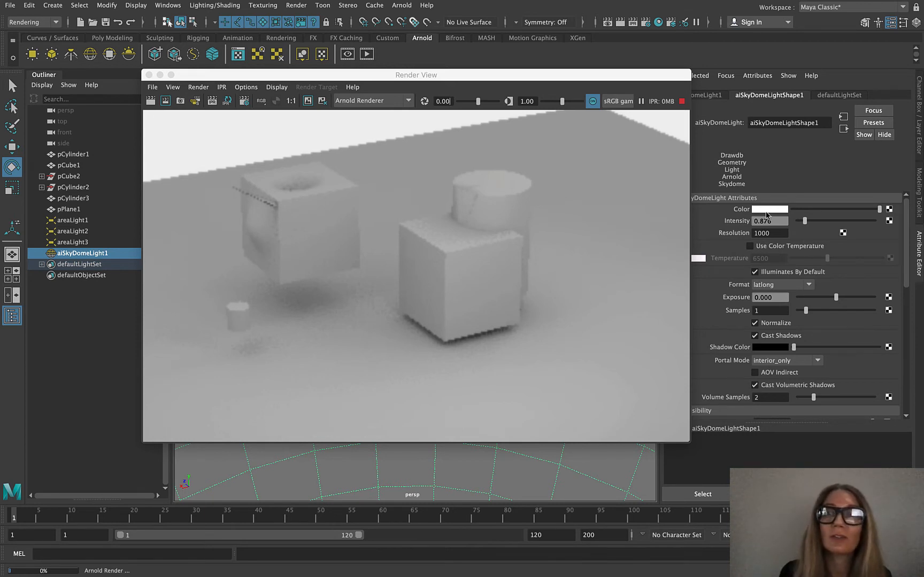
pyautogui.click(767, 214)
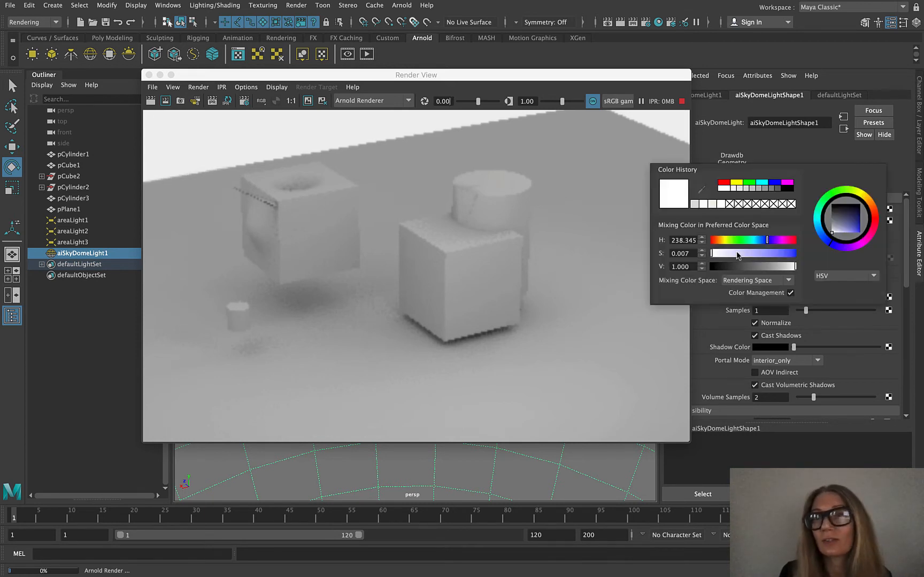
pyautogui.moveTo(737, 255); pyautogui.dragTo(776, 253)
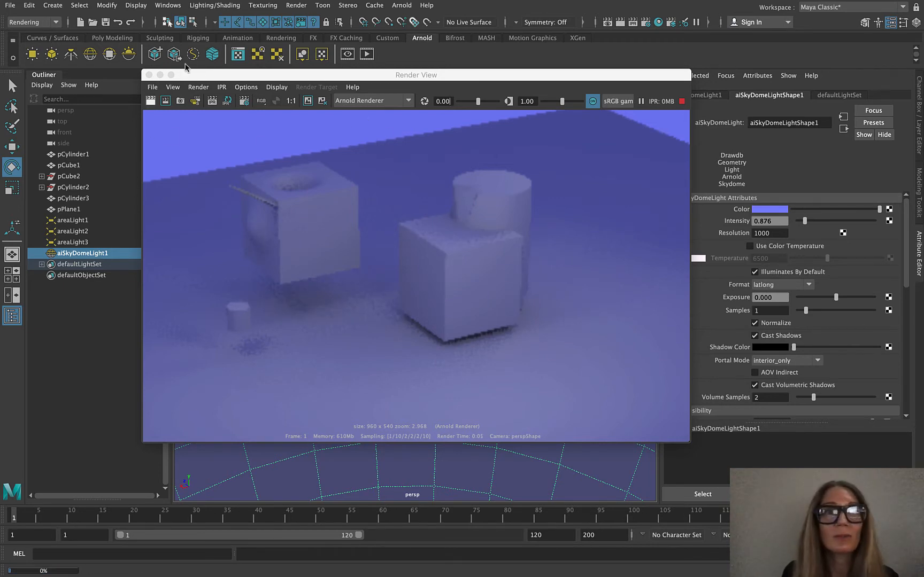
pyautogui.click(148, 75)
# Step: Switch to Chrome and search Google for "hdri beach"
pyautogui.moveTo(270, 569)
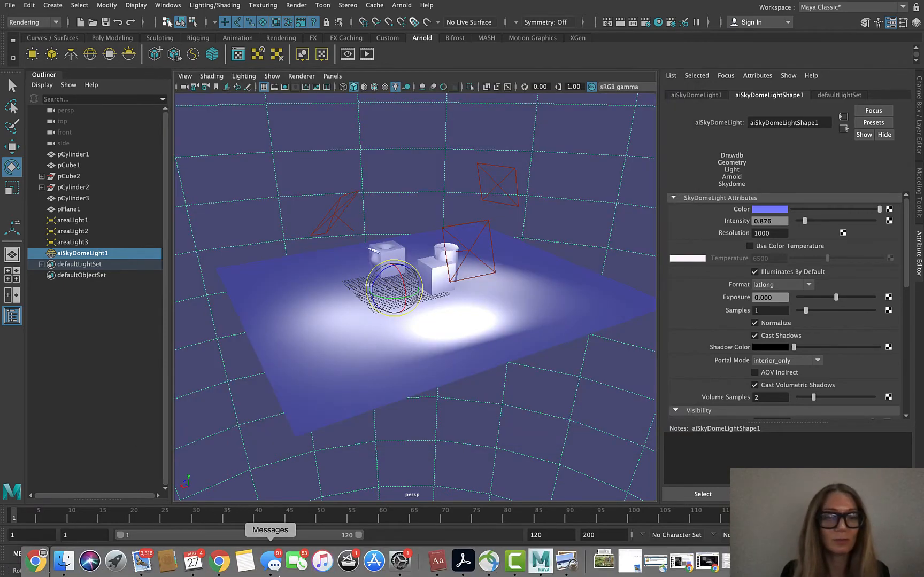
pyautogui.click(218, 562)
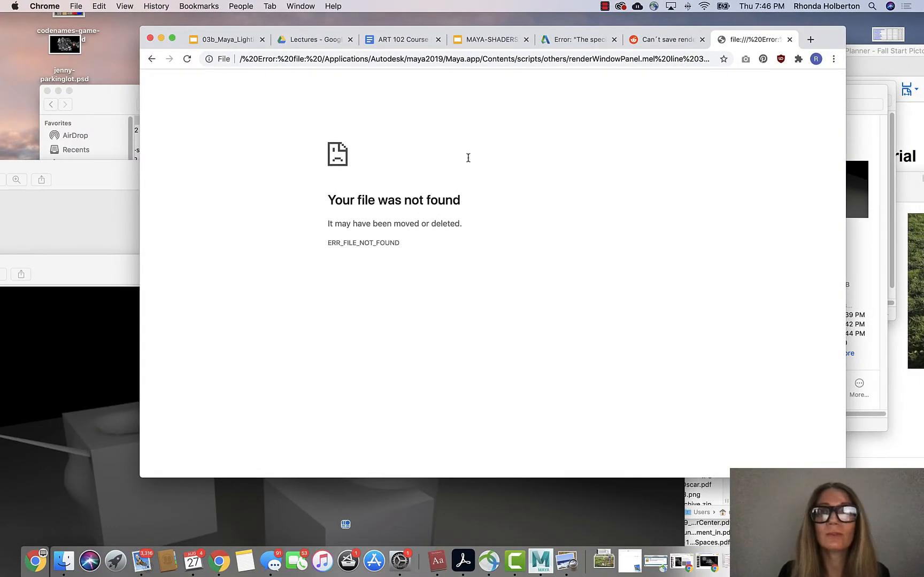
pyautogui.click(527, 58)
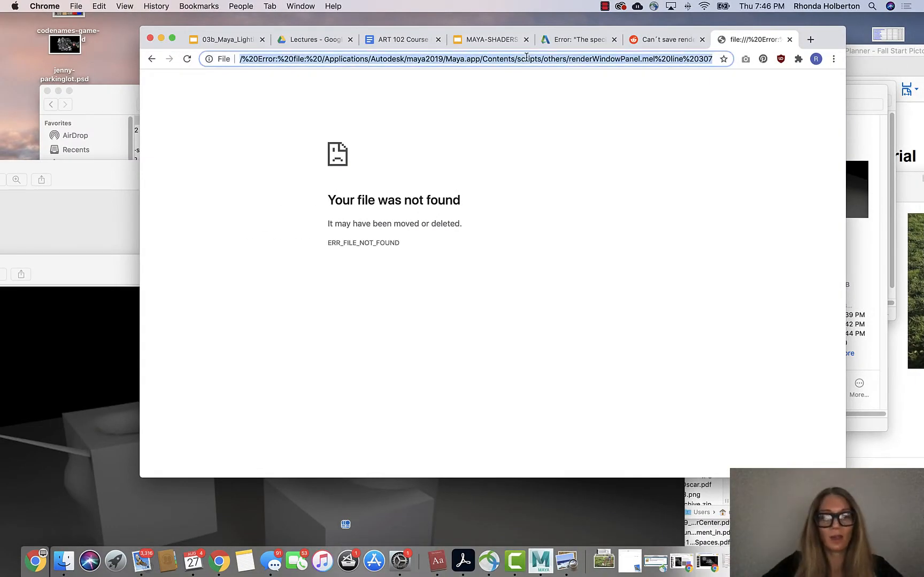
pyautogui.write('hdri bea')
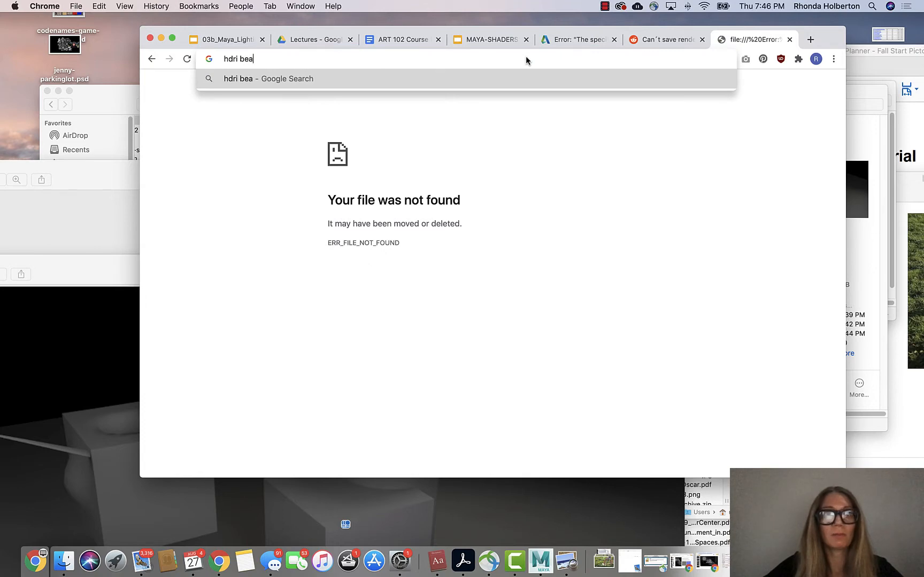
pyautogui.write('ch')
pyautogui.press('Return')
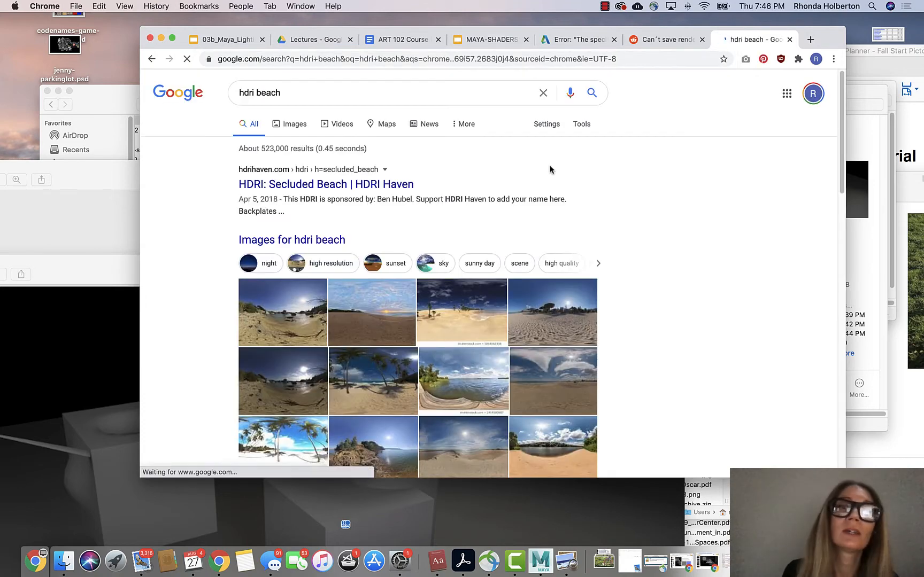
# Step: Open the full Secluded Beach image from HDRI Haven in its own browser tab
pyautogui.click(305, 301)
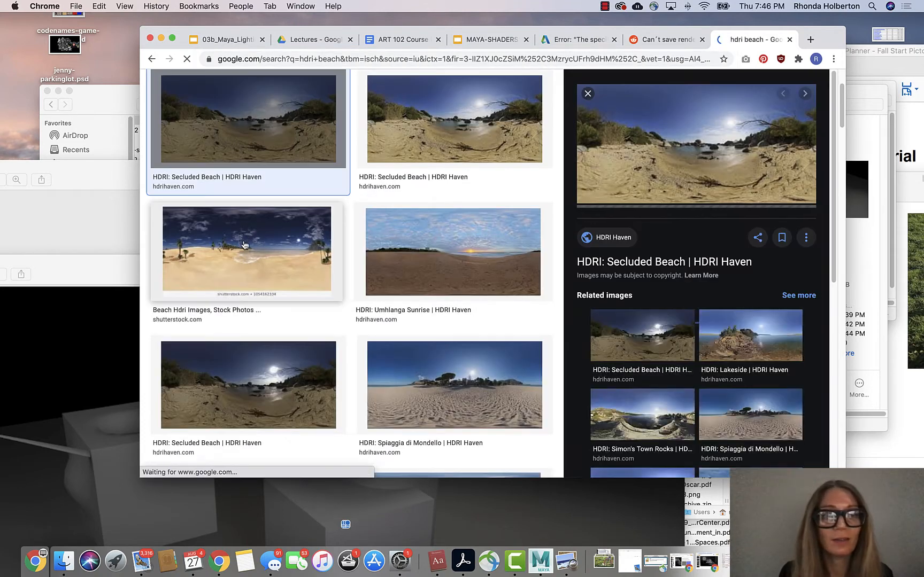
pyautogui.rightClick(644, 137)
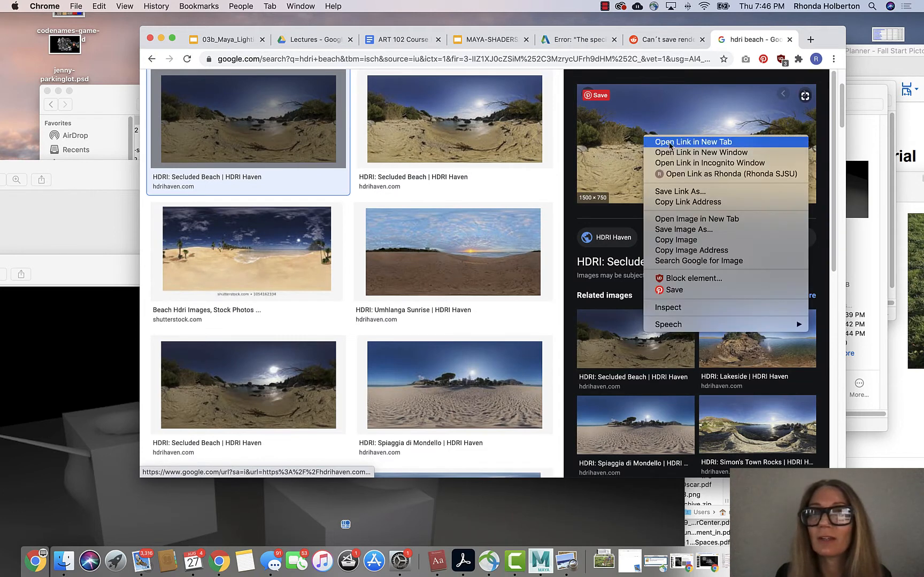
pyautogui.click(697, 219)
pyautogui.click(761, 39)
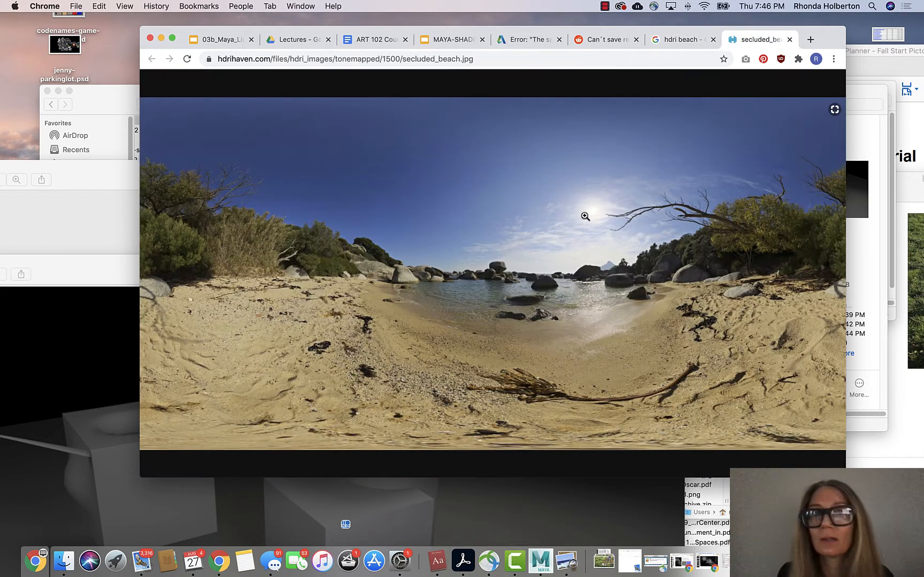
# Step: Start saving the secluded_beach image as a JPEG and locate the maya folder within Documents as its destination
pyautogui.rightClick(442, 294)
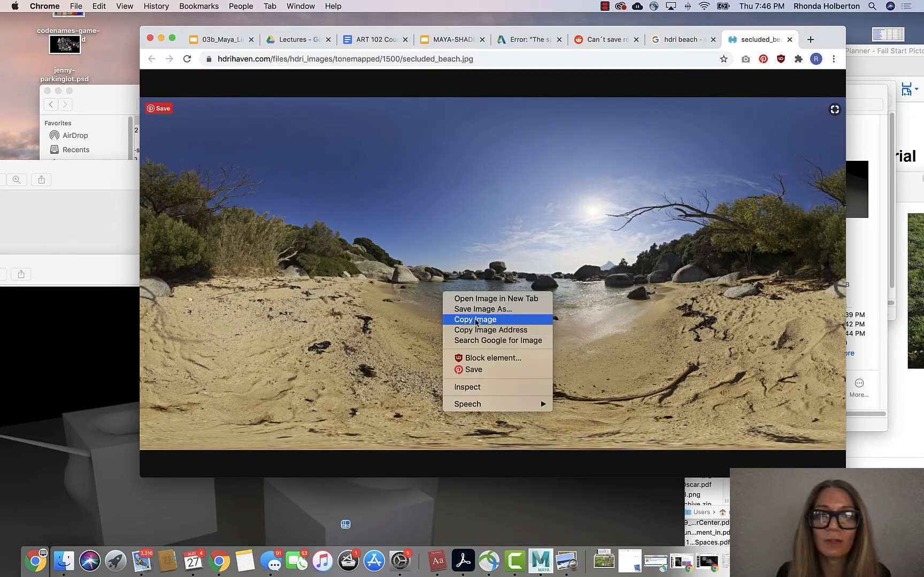
pyautogui.click(480, 310)
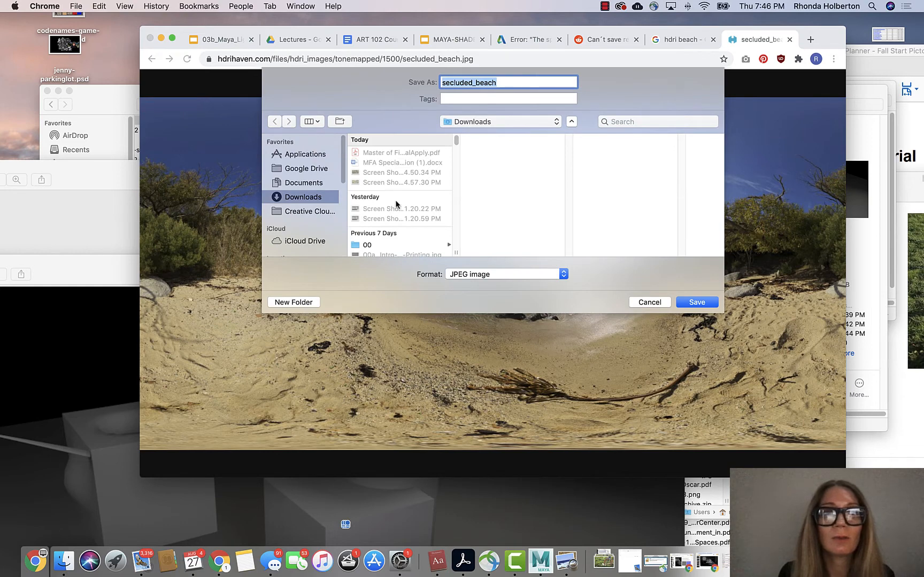
pyautogui.click(303, 185)
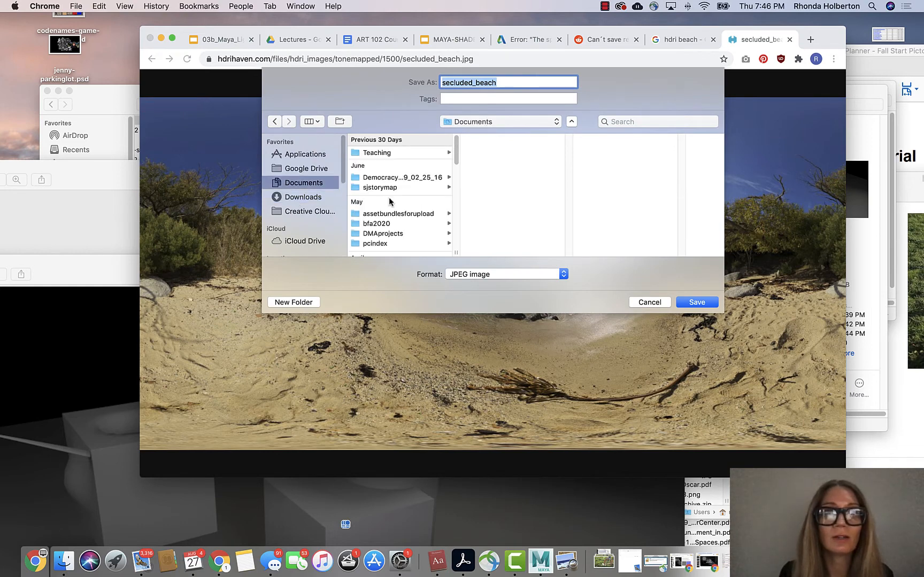
pyautogui.scroll(-3, 398, 233)
pyautogui.scroll(-3, 397, 233)
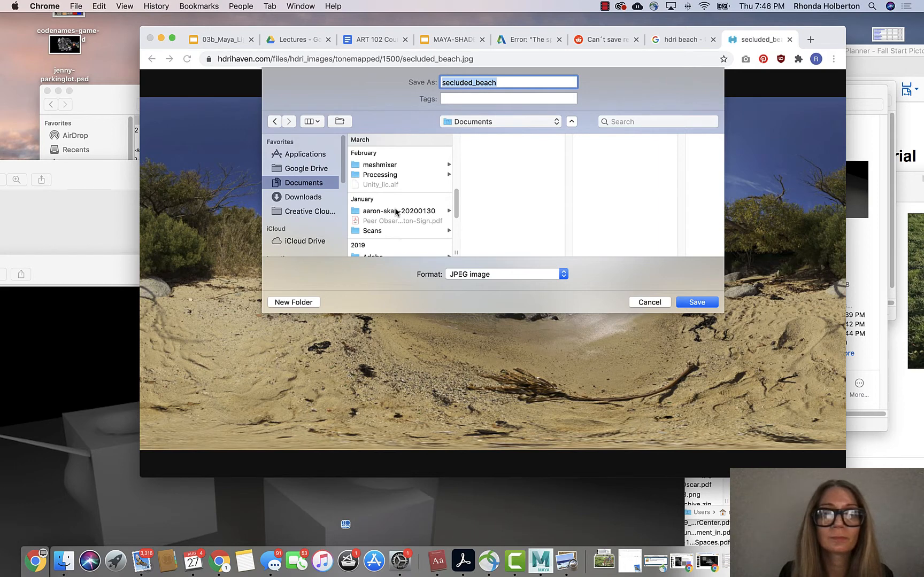
pyautogui.scroll(-3, 395, 212)
pyautogui.scroll(5, 395, 212)
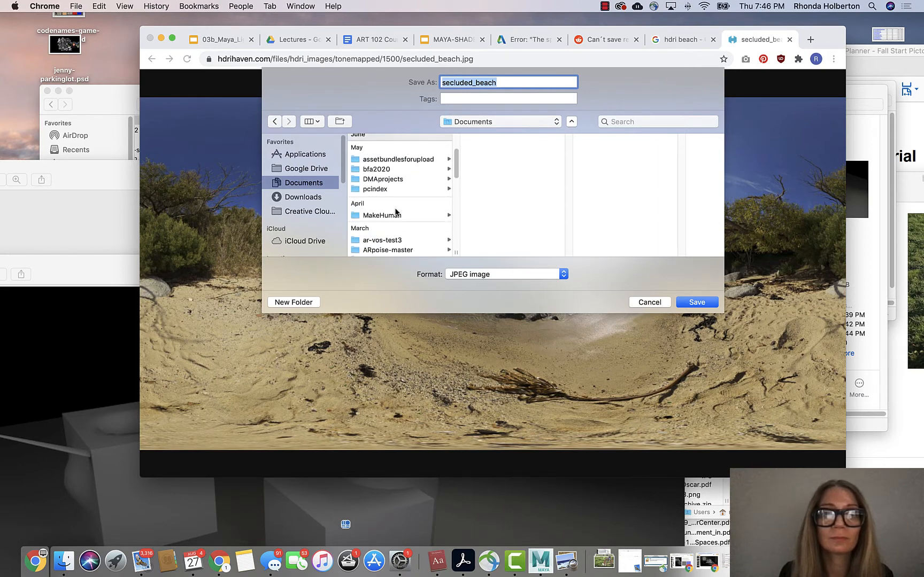
pyautogui.scroll(2, 396, 212)
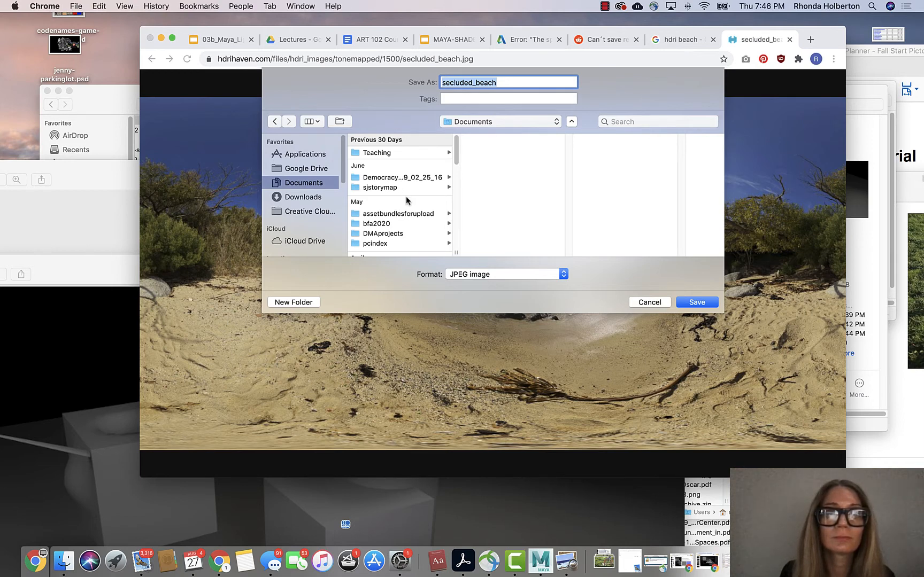
pyautogui.scroll(-6, 406, 201)
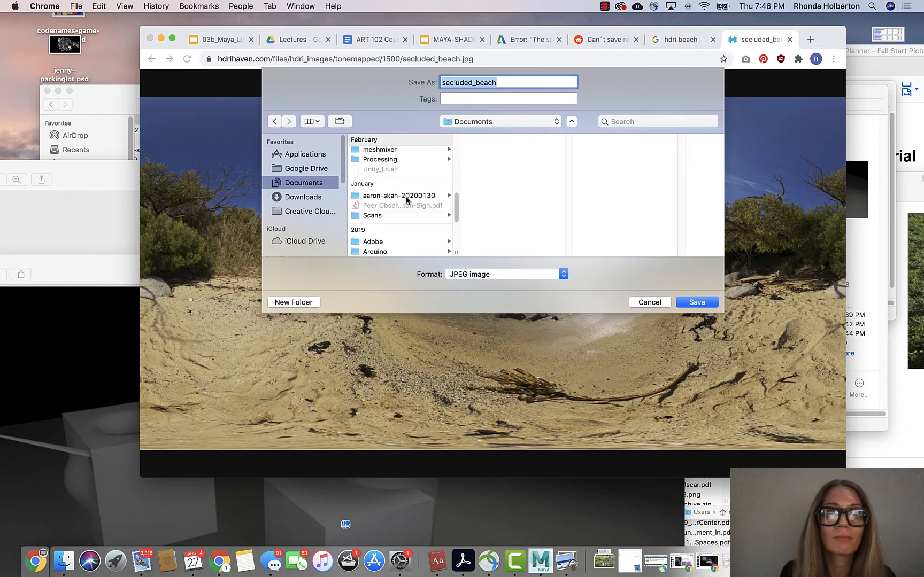
pyautogui.scroll(-3, 406, 196)
pyautogui.click(395, 223)
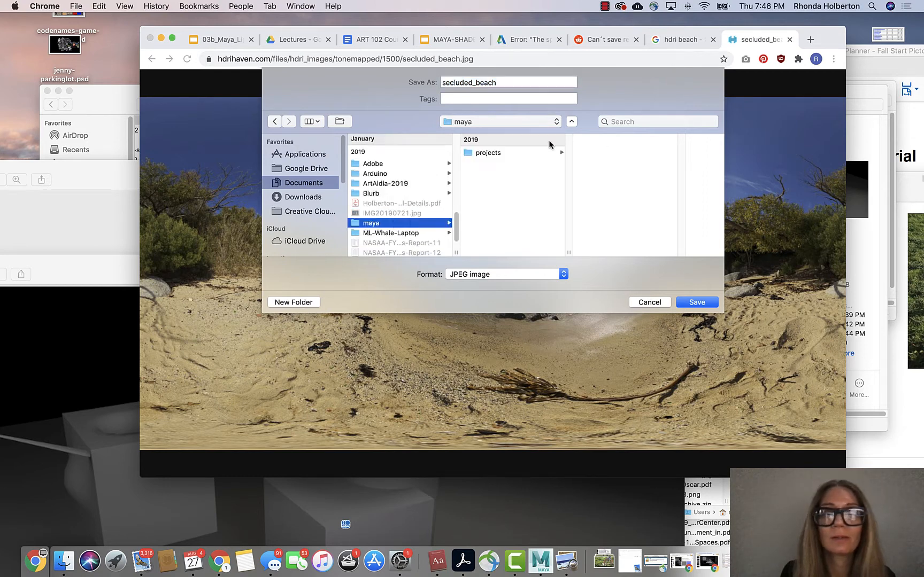
# Step: Browse through projects and FALL2020 to the ART102 course folder as the save location
pyautogui.click(487, 153)
pyautogui.click(607, 152)
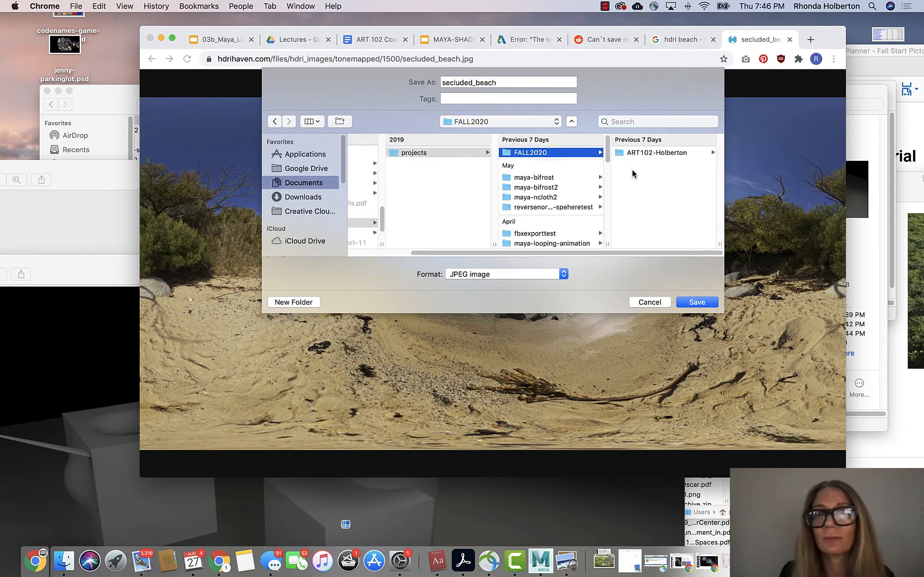
pyautogui.click(677, 154)
pyautogui.click(674, 153)
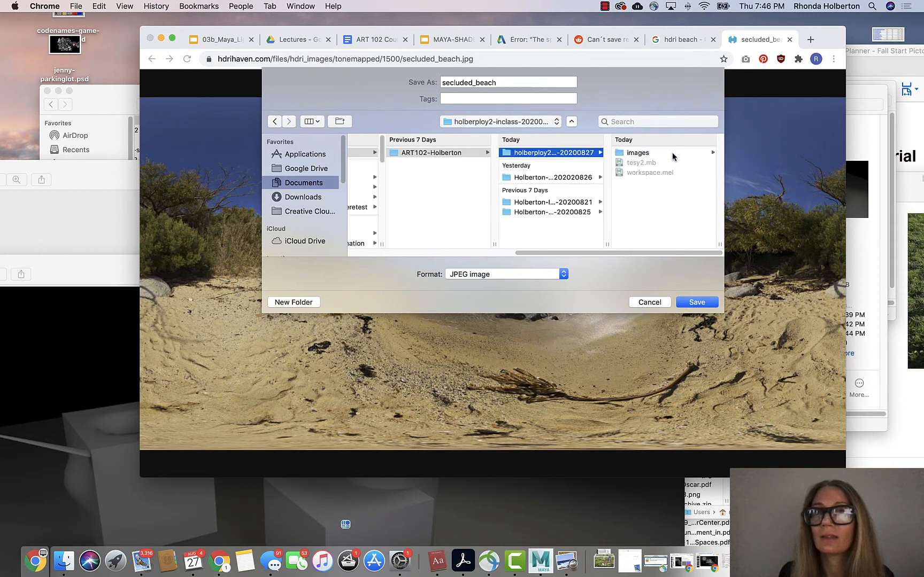
pyautogui.click(458, 154)
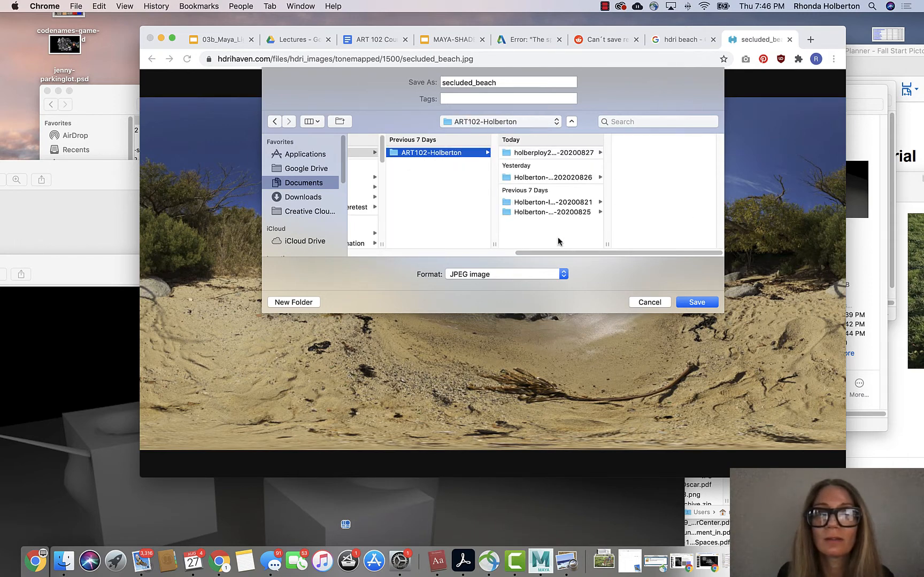
# Step: Create a folder named HDRI inside the ART102 course folder and save the secluded_beach image there
pyautogui.click(300, 302)
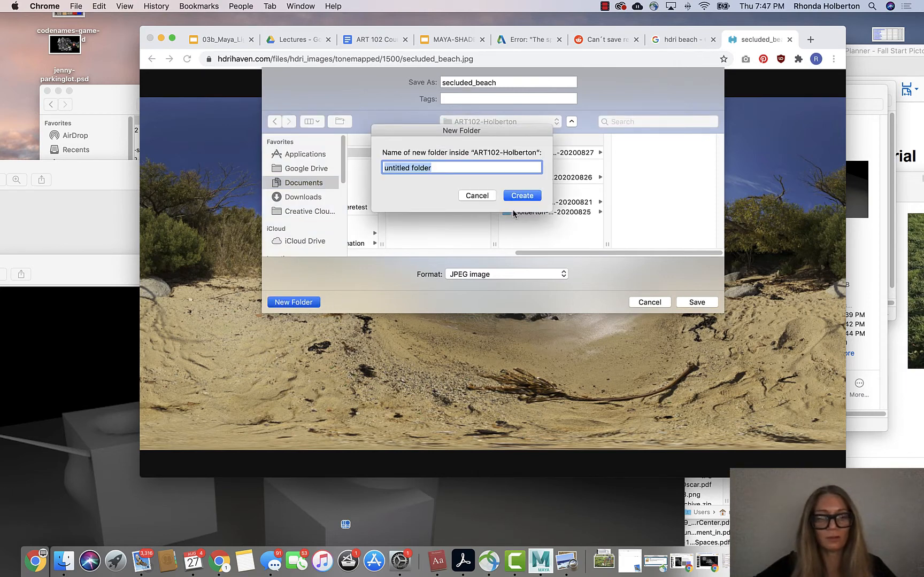
pyautogui.write('HDRI')
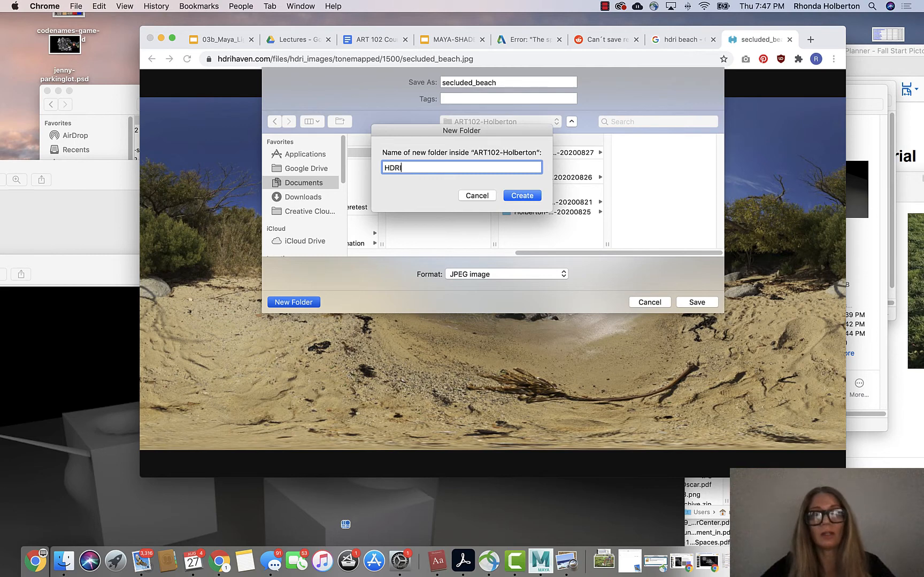
pyautogui.click(521, 196)
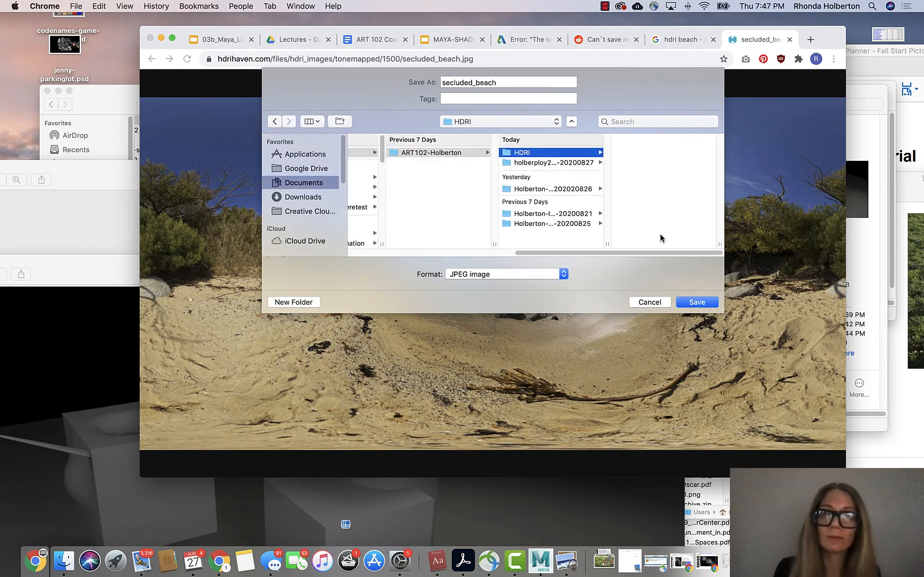
pyautogui.click(709, 302)
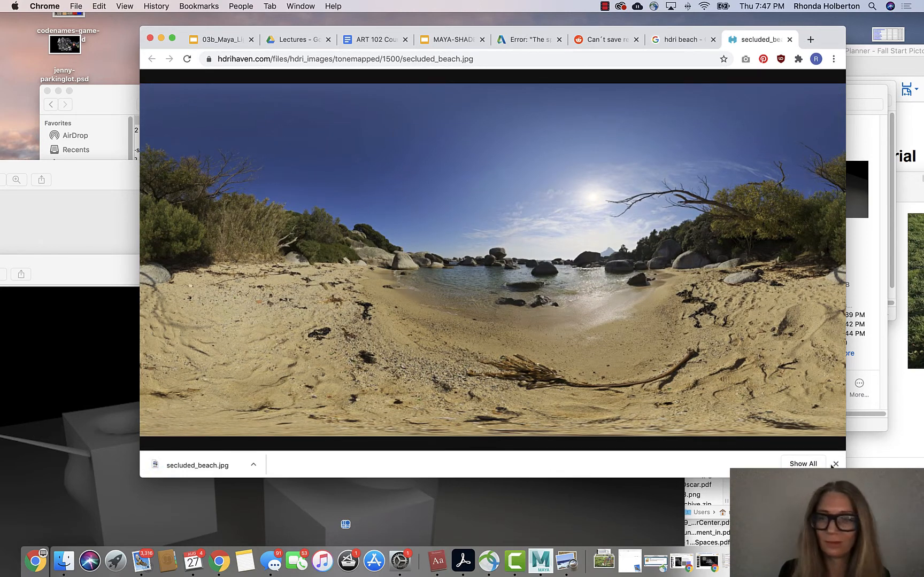
# Step: Switch to Maya and connect a File texture to the Color attribute of aiSkyDomeLight1
pyautogui.moveTo(844, 476); pyautogui.dragTo(785, 475)
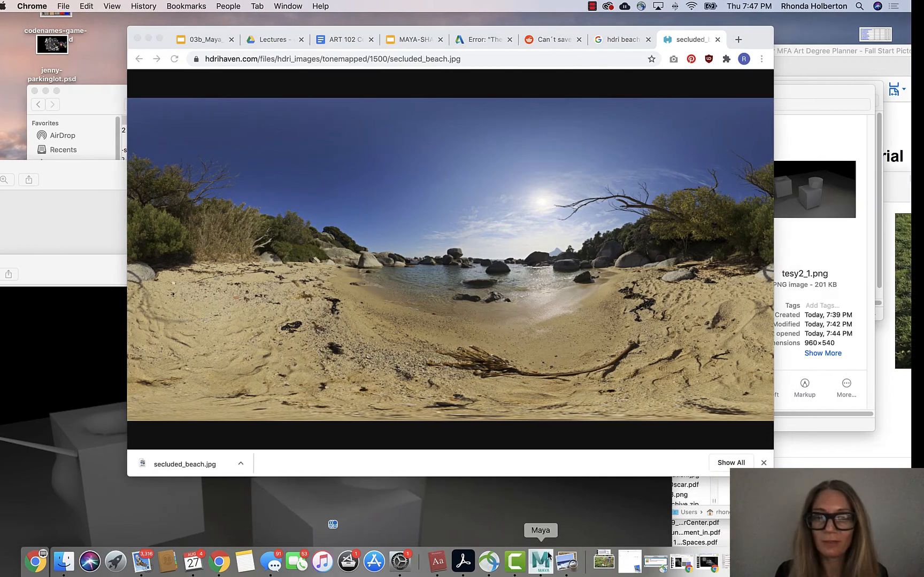
pyautogui.click(540, 561)
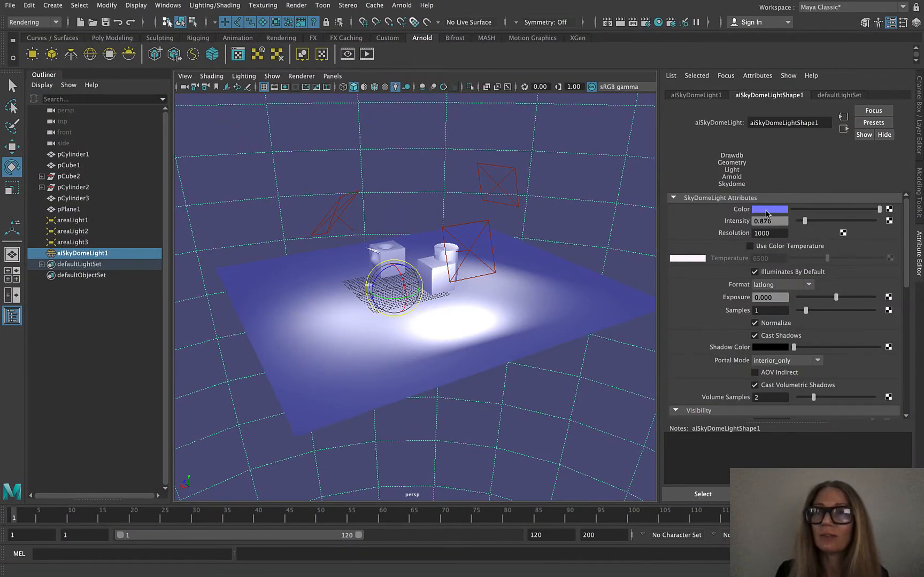
pyautogui.click(889, 210)
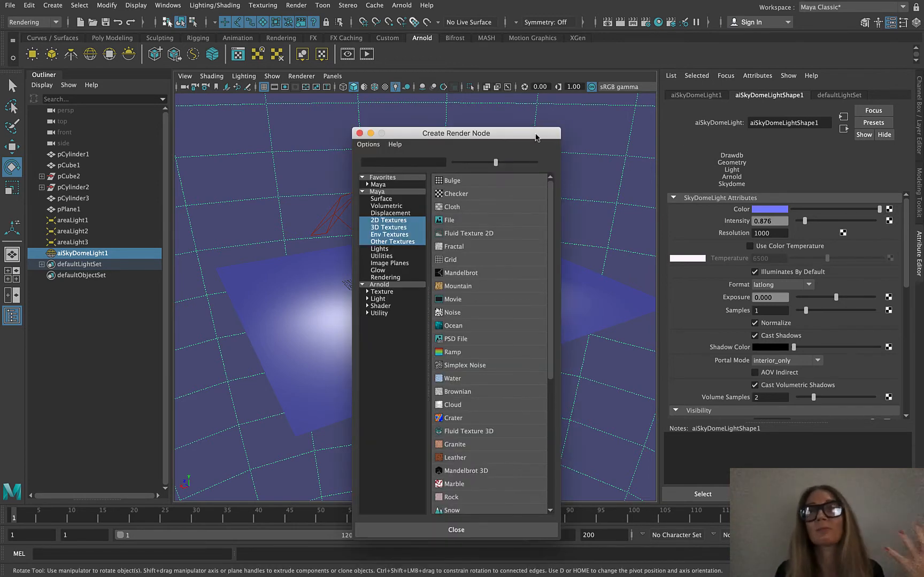
pyautogui.moveTo(537, 134); pyautogui.dragTo(491, 118)
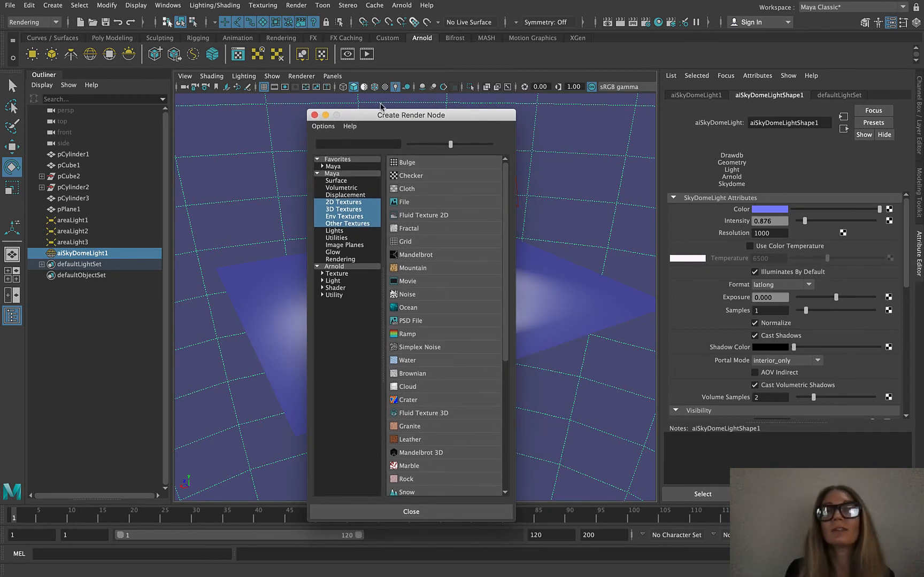
pyautogui.click(402, 202)
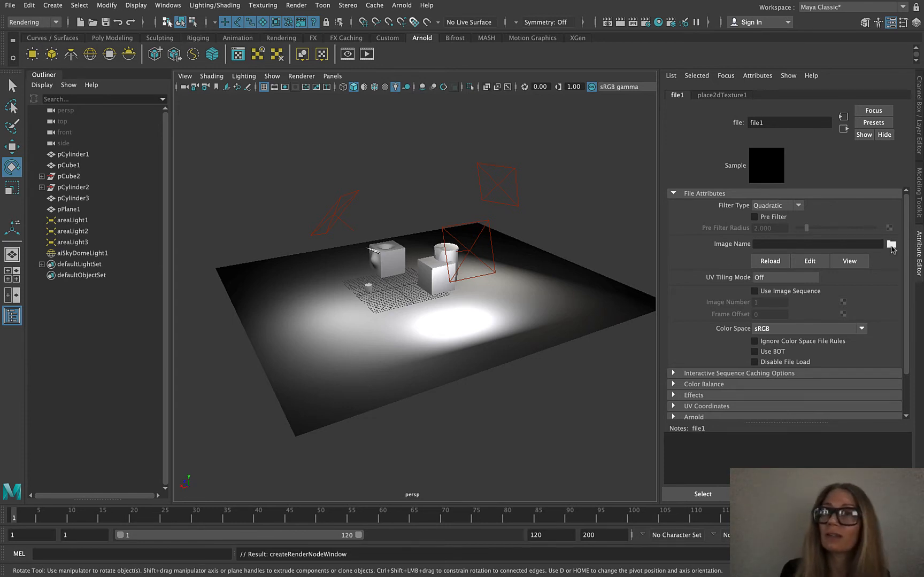
# Step: Load secluded_beach.jpg from the course's HDRI folder as the file texture's image
pyautogui.click(892, 245)
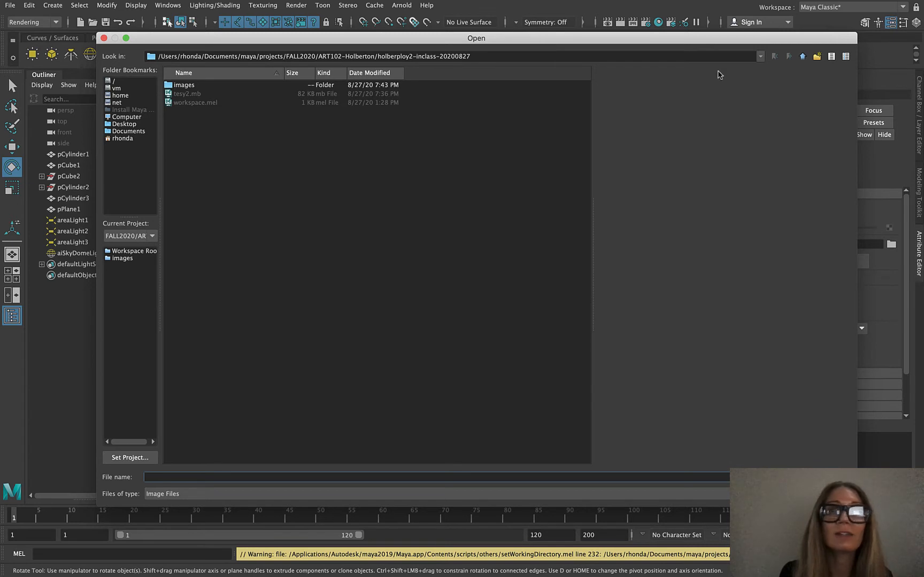
pyautogui.click(802, 56)
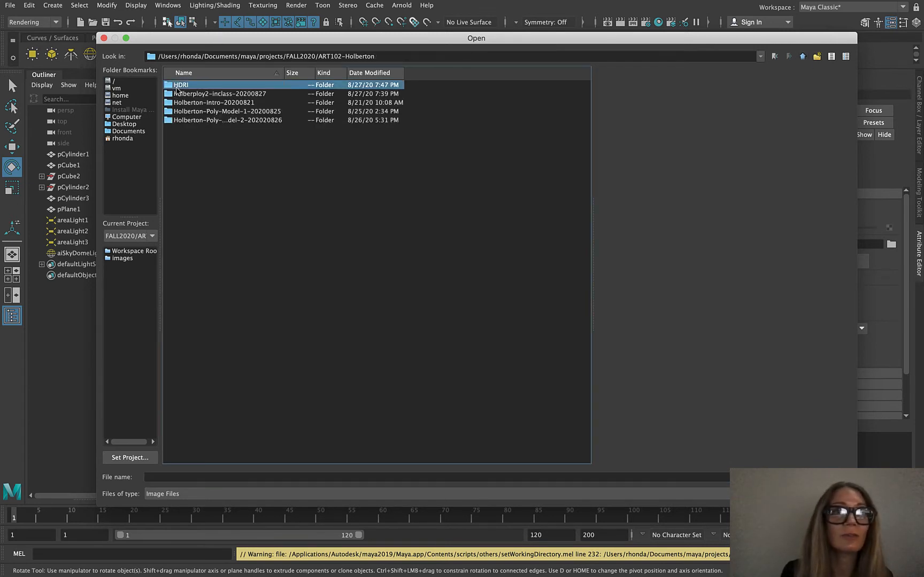
pyautogui.doubleClick(178, 86)
pyautogui.click(182, 86)
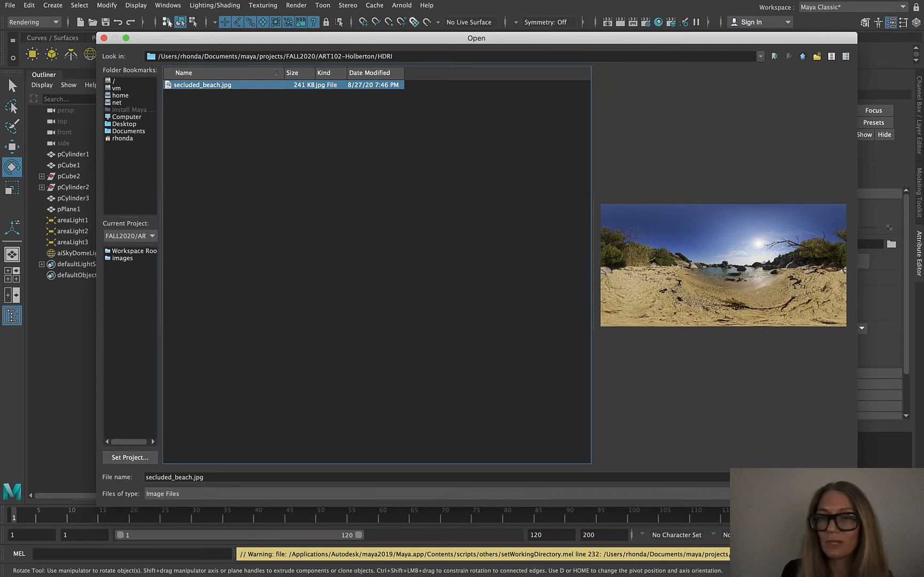
pyautogui.click(830, 478)
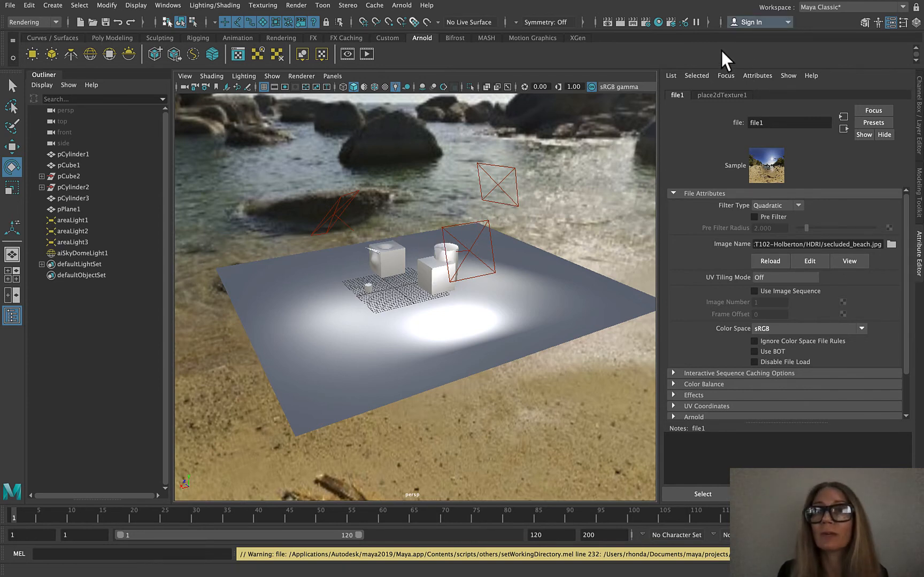
# Step: Start an Arnold IPR render of the perspective view framed closely on the boxes and cylinders
pyautogui.scroll(10, 414, 222)
pyautogui.scroll(5, 506, 396)
pyautogui.scroll(-5, 303, 335)
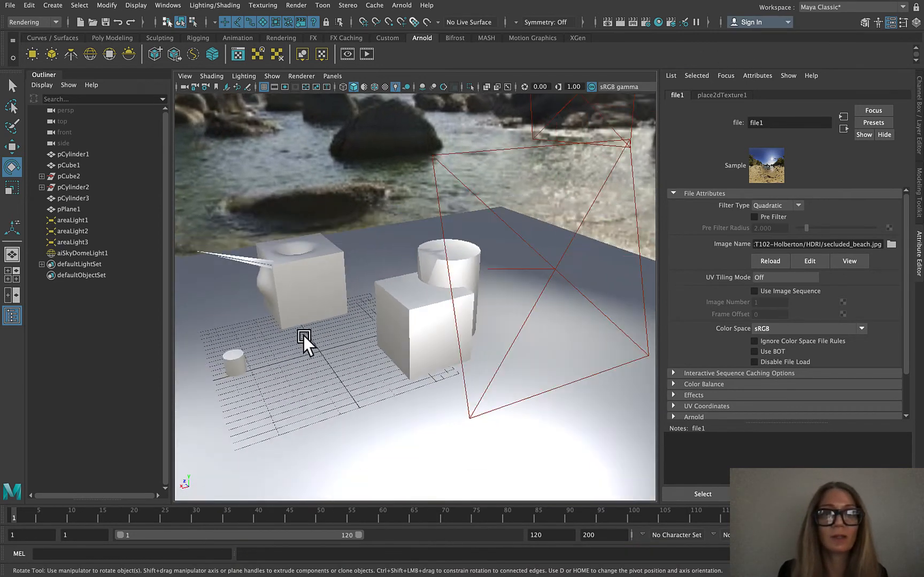
pyautogui.scroll(3, 187, 316)
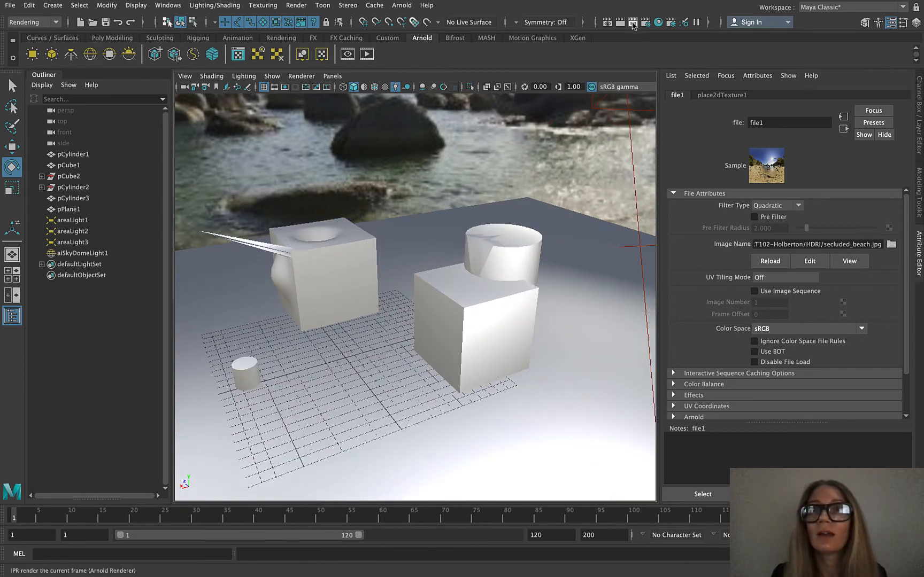
pyautogui.click(632, 22)
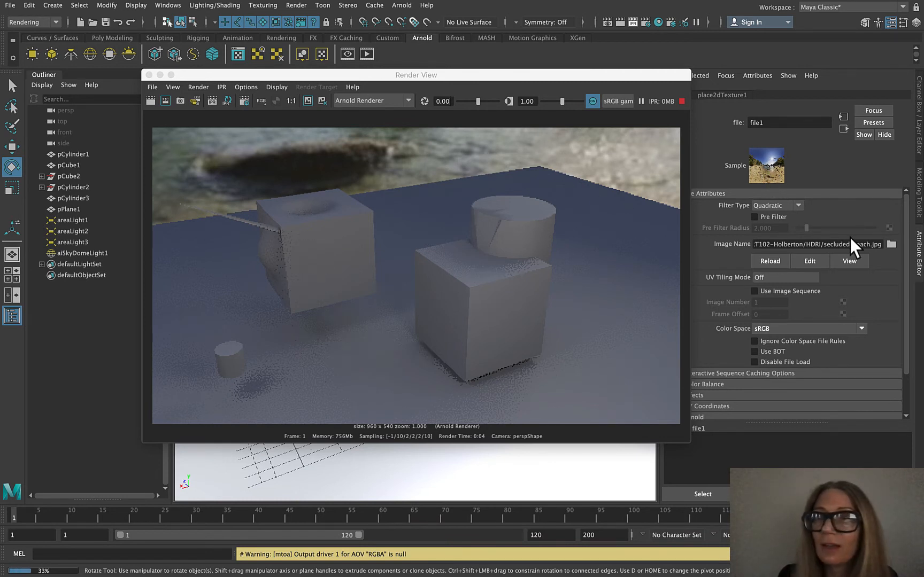
# Step: Raise the intensity of aiSkyDomeLight1 to 2.117 while keeping the IPR render in sight
pyautogui.moveTo(637, 73); pyautogui.dragTo(536, 112)
pyautogui.click(635, 167)
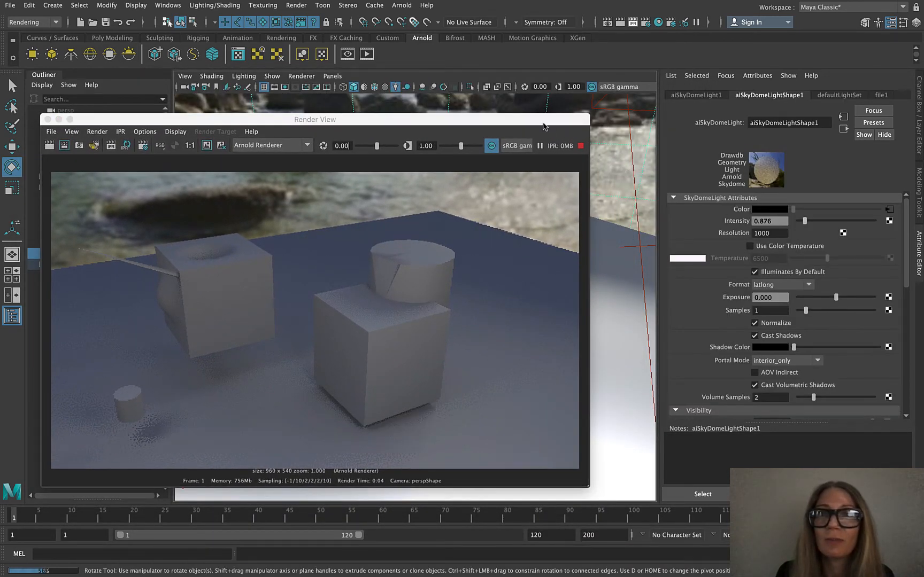
pyautogui.moveTo(545, 124); pyautogui.dragTo(564, 292)
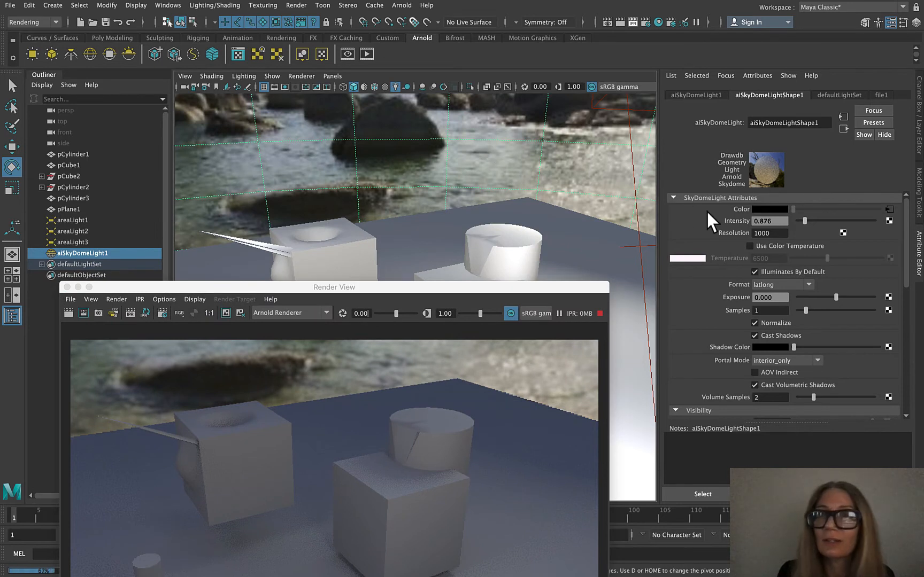
pyautogui.moveTo(805, 218); pyautogui.dragTo(811, 217)
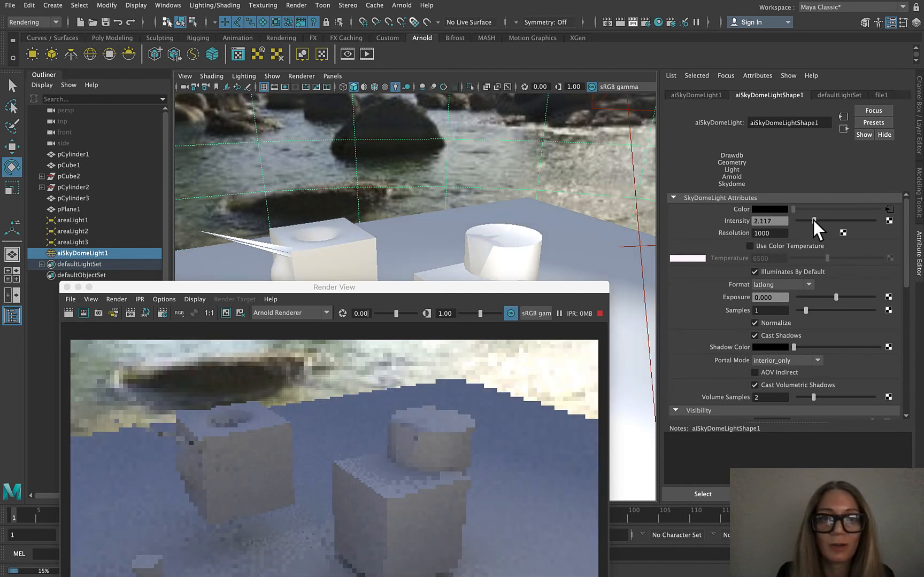
pyautogui.moveTo(502, 287); pyautogui.dragTo(521, 114)
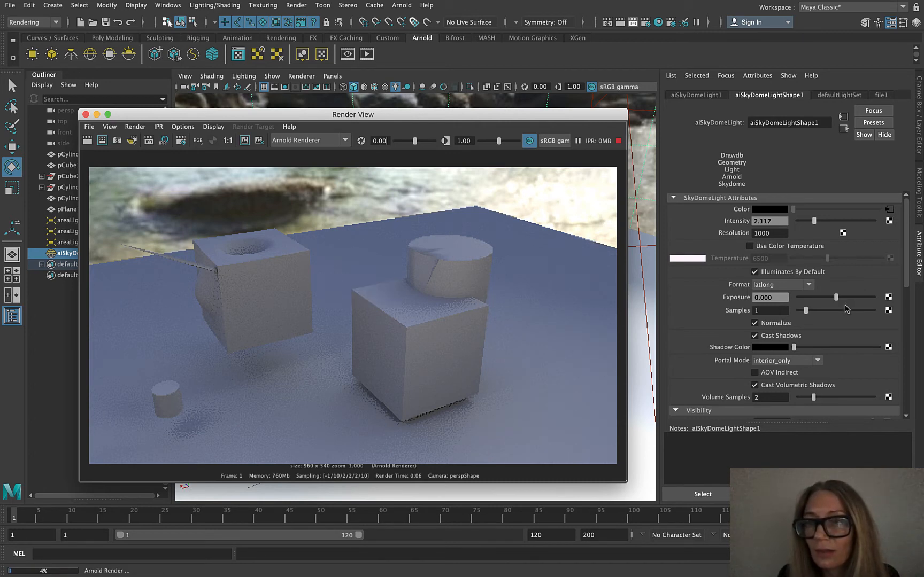
# Step: Try hiding the beach background by setting the SkyDome light's Camera visibility to 0, and restore it to 1
pyautogui.scroll(-3, 845, 308)
pyautogui.scroll(-7, 845, 308)
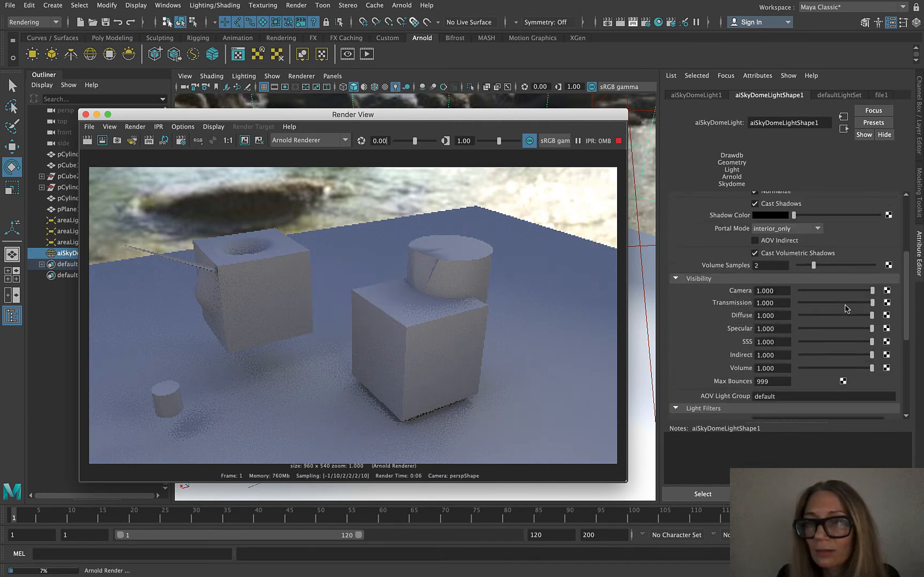
pyautogui.scroll(-3, 845, 308)
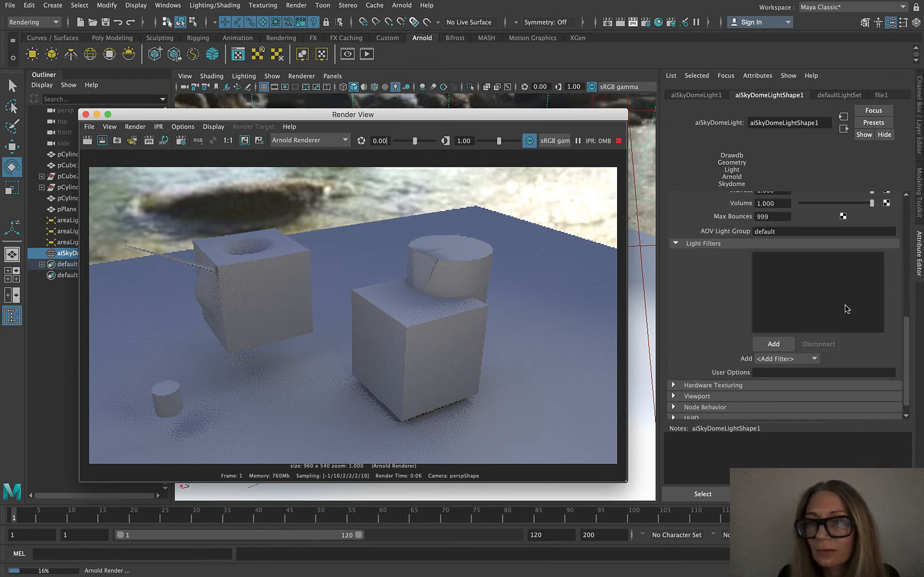
pyautogui.scroll(7, 758, 350)
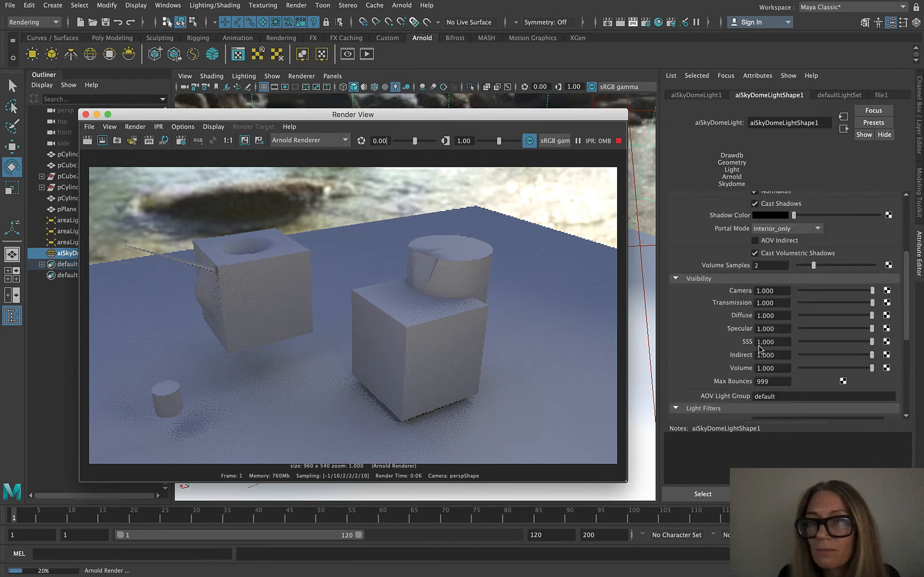
pyautogui.scroll(3, 760, 350)
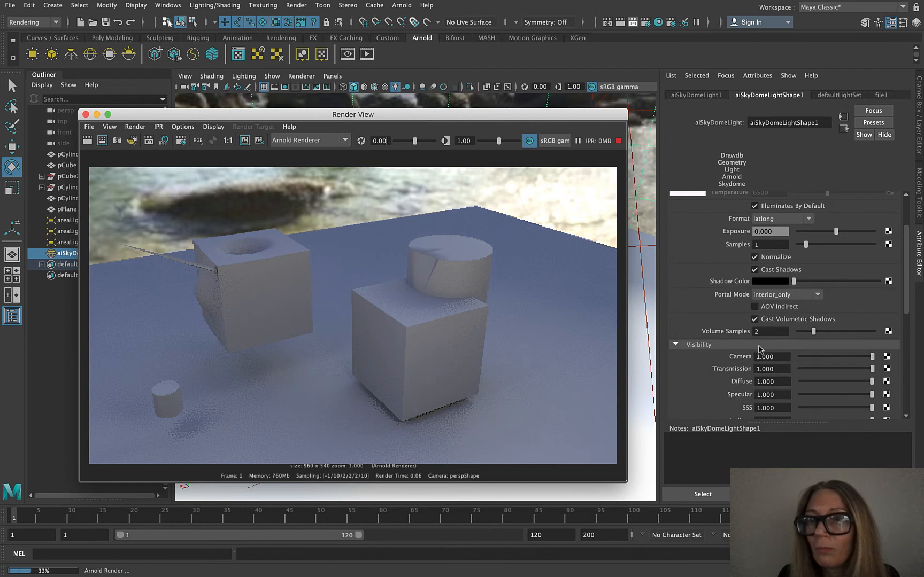
pyautogui.scroll(3, 760, 350)
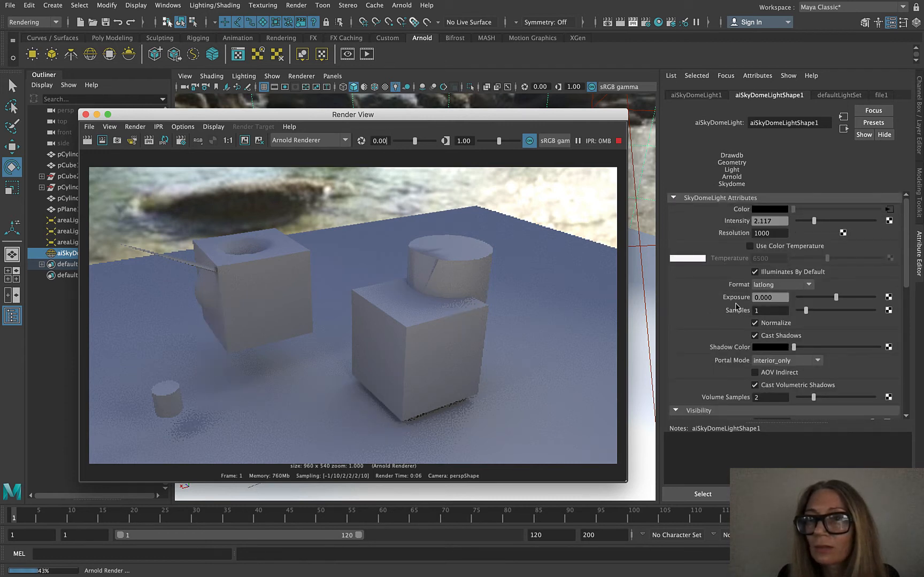
pyautogui.scroll(-4, 736, 306)
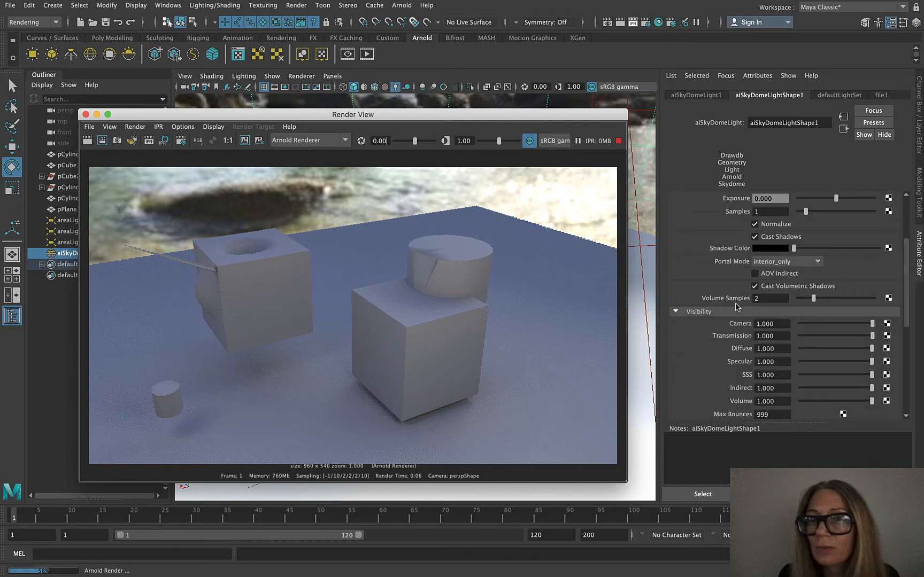
pyautogui.scroll(-1, 778, 309)
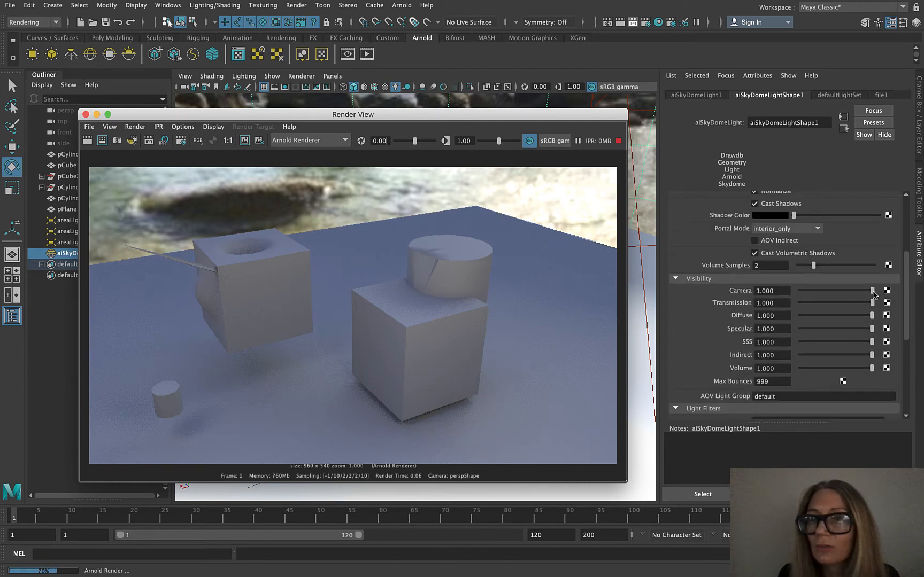
pyautogui.moveTo(872, 290); pyautogui.dragTo(791, 291)
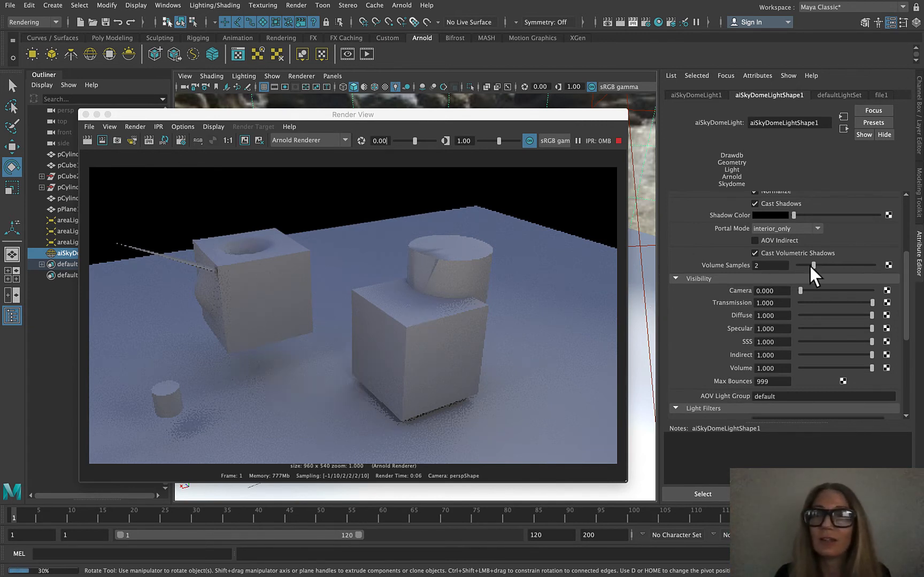
pyautogui.moveTo(801, 289); pyautogui.dragTo(880, 293)
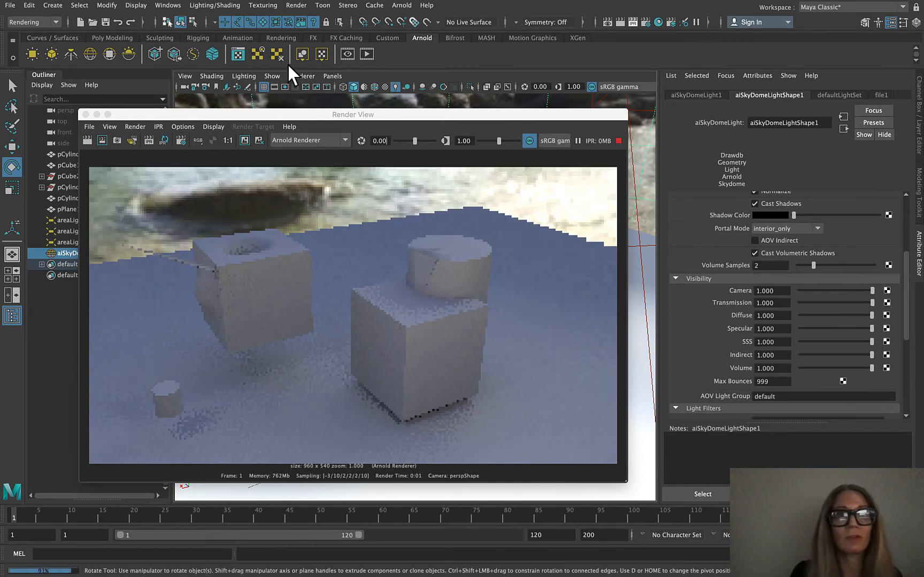
# Step: Close the IPR preview and render the current frame with Arnold
pyautogui.moveTo(270, 116); pyautogui.dragTo(270, 94)
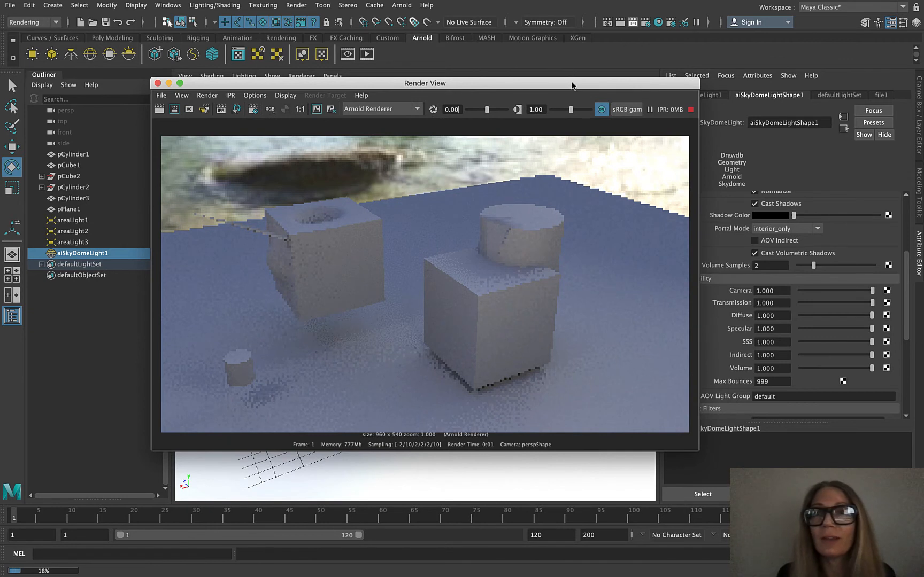
pyautogui.moveTo(503, 95); pyautogui.dragTo(516, 94)
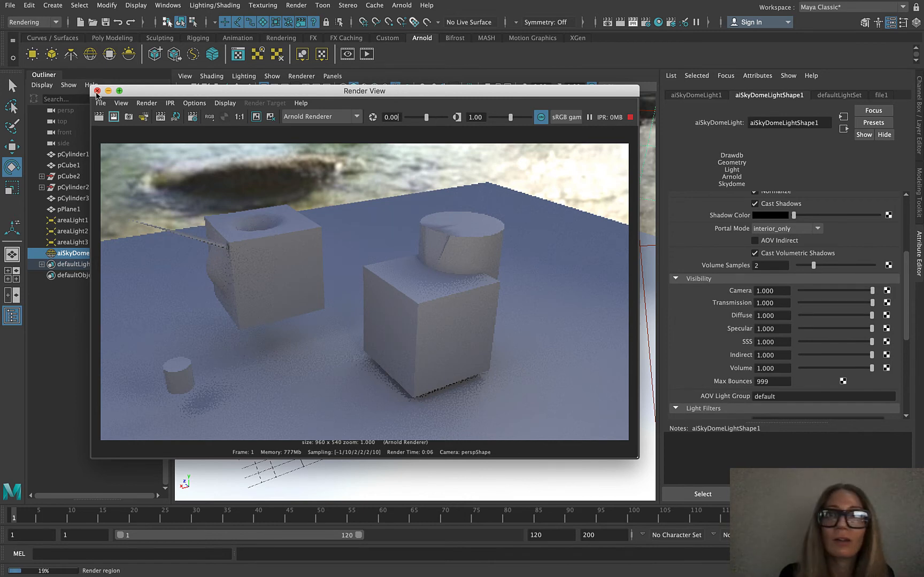
pyautogui.click(97, 91)
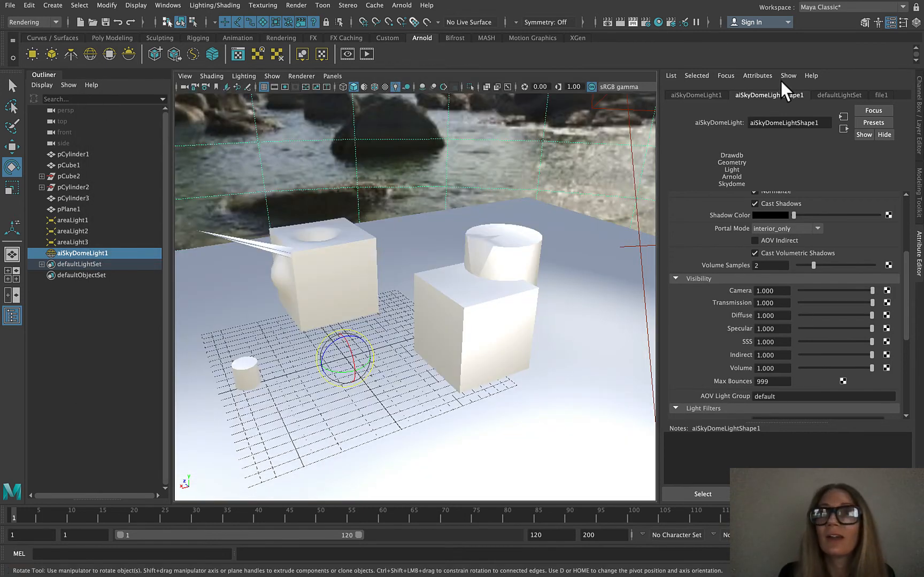
pyautogui.click(620, 23)
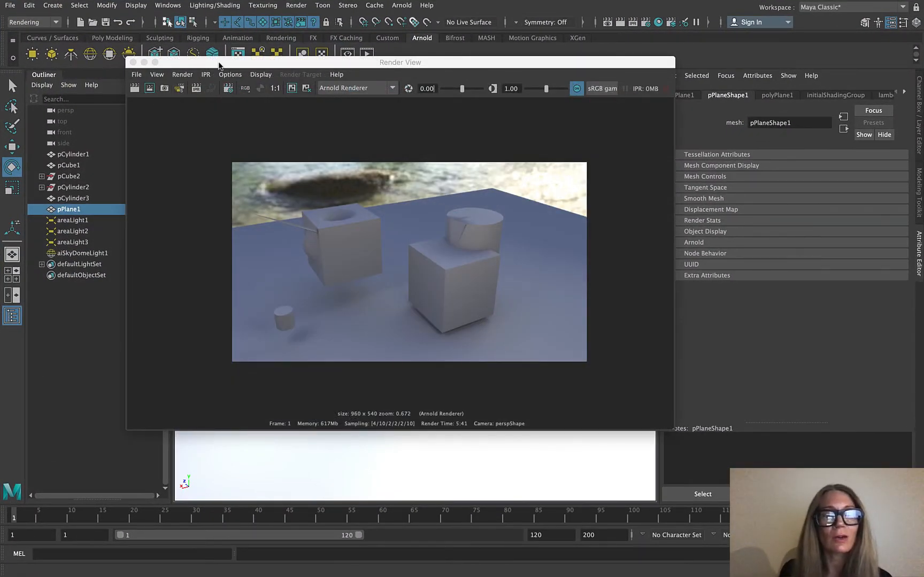
# Step: Move the Render View aside and review the save mode choices in the Save Image options, closing them without applying
pyautogui.moveTo(218, 66); pyautogui.dragTo(309, 86)
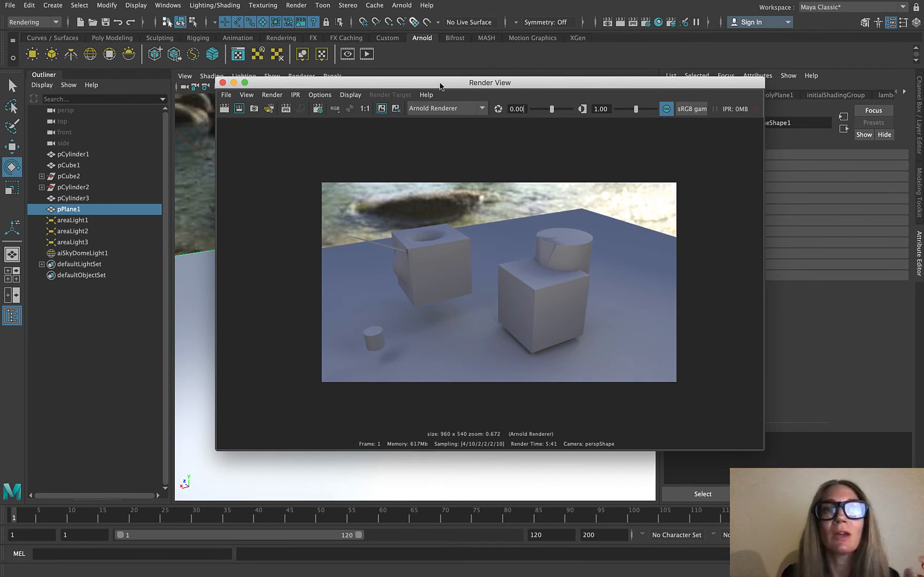
pyautogui.moveTo(440, 85); pyautogui.dragTo(466, 82)
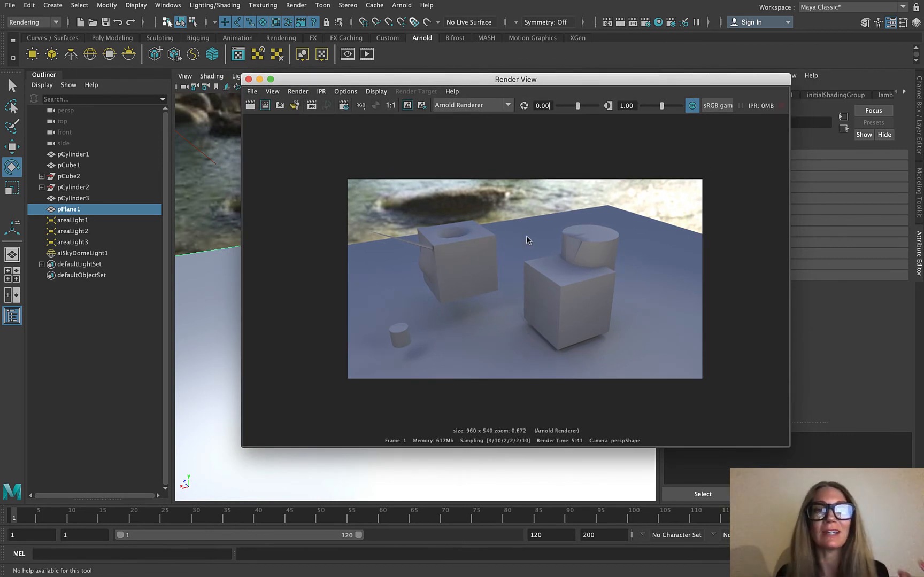
pyautogui.click(251, 96)
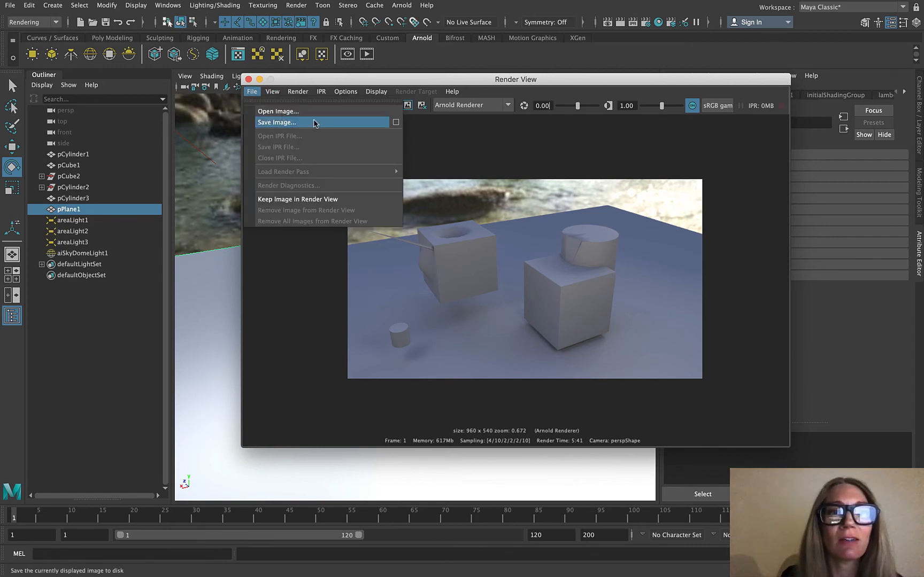
pyautogui.click(396, 121)
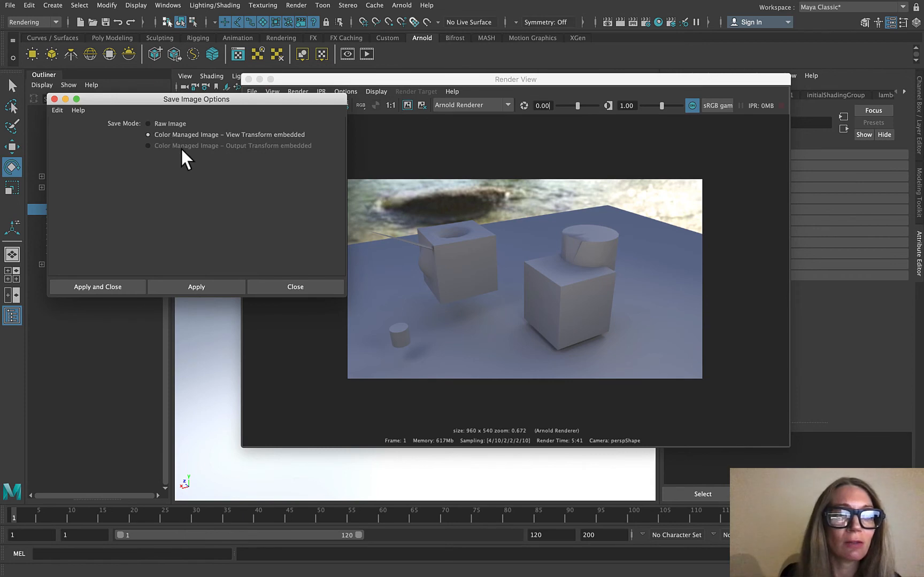
pyautogui.click(293, 287)
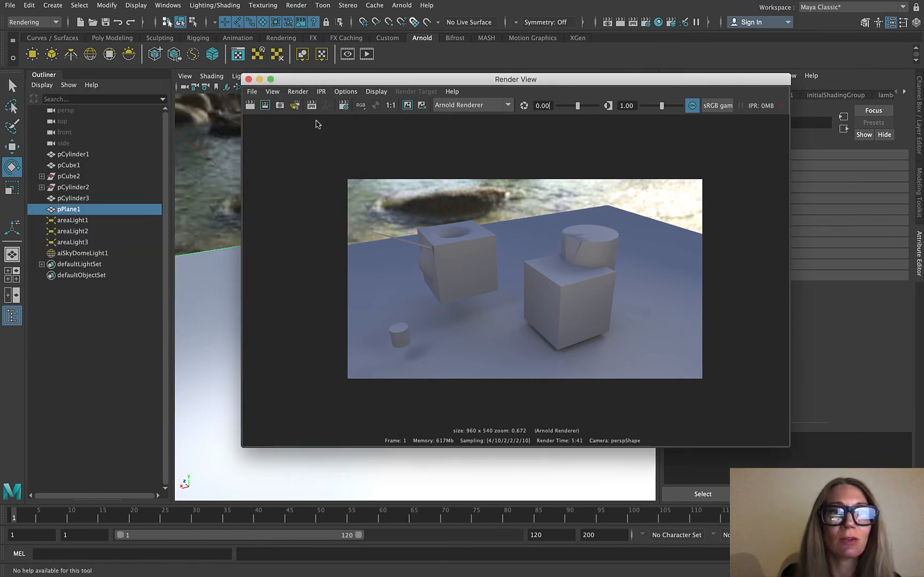
# Step: Save the rendered image as a PNG named holb-rendertest-skydome-2 in the project's images folder, one level above tmp
pyautogui.click(251, 92)
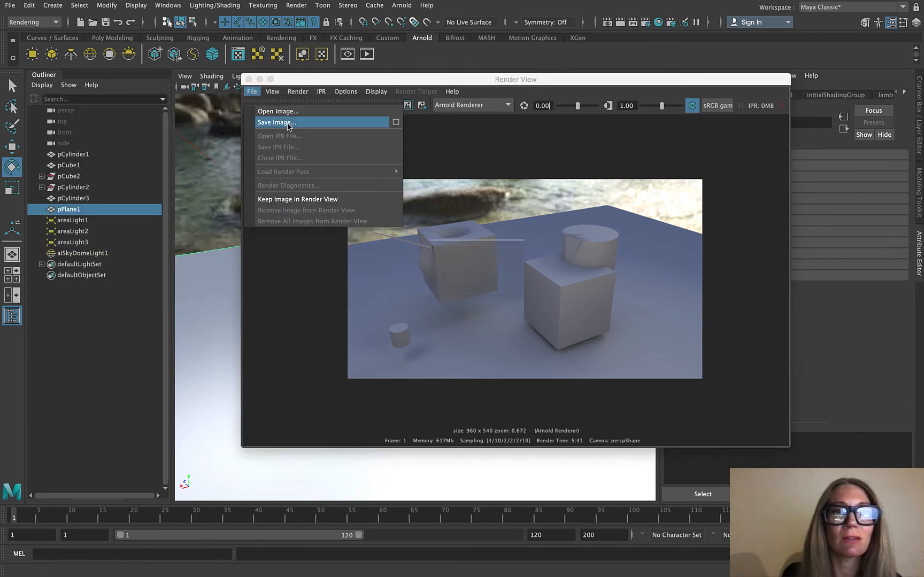
pyautogui.click(287, 123)
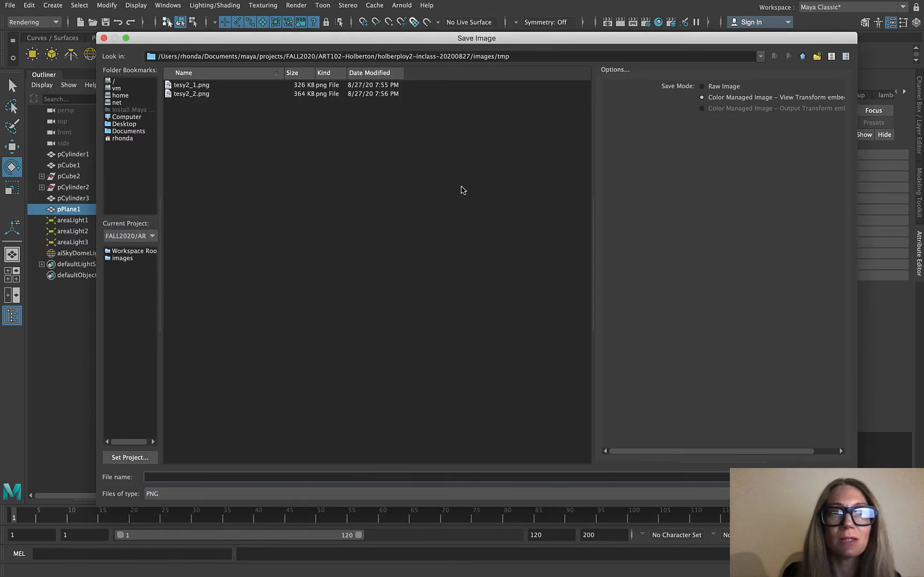
pyautogui.click(804, 58)
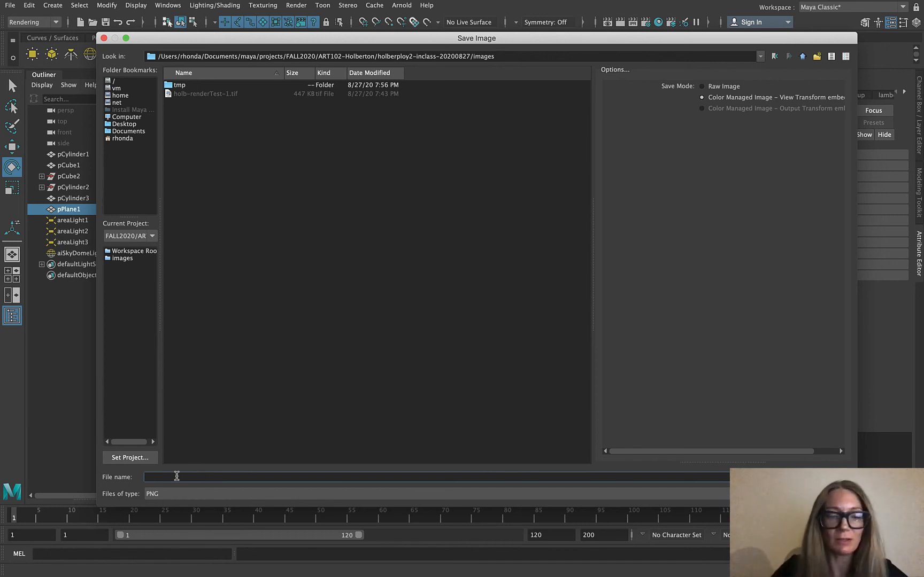
pyautogui.write('holb')
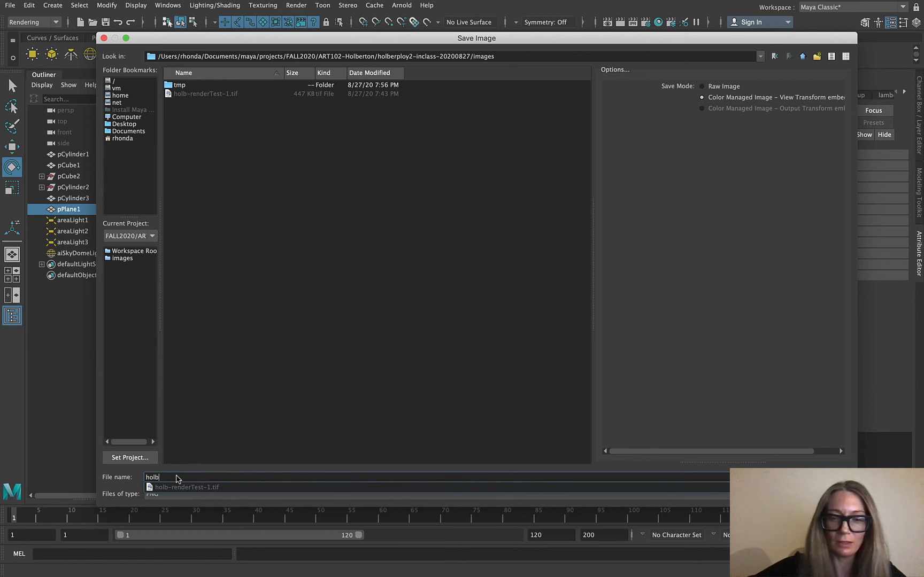
pyautogui.write('-test')
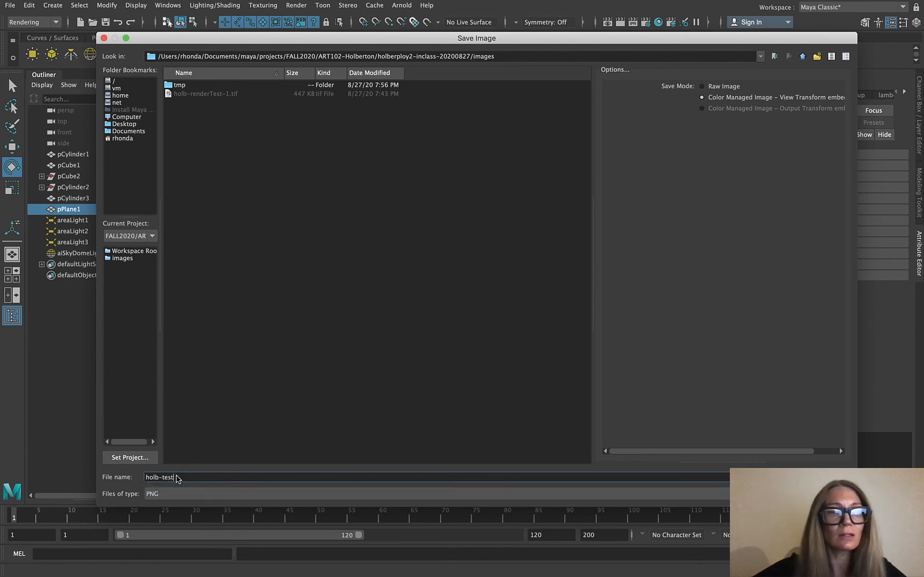
pyautogui.press('BackSpace')
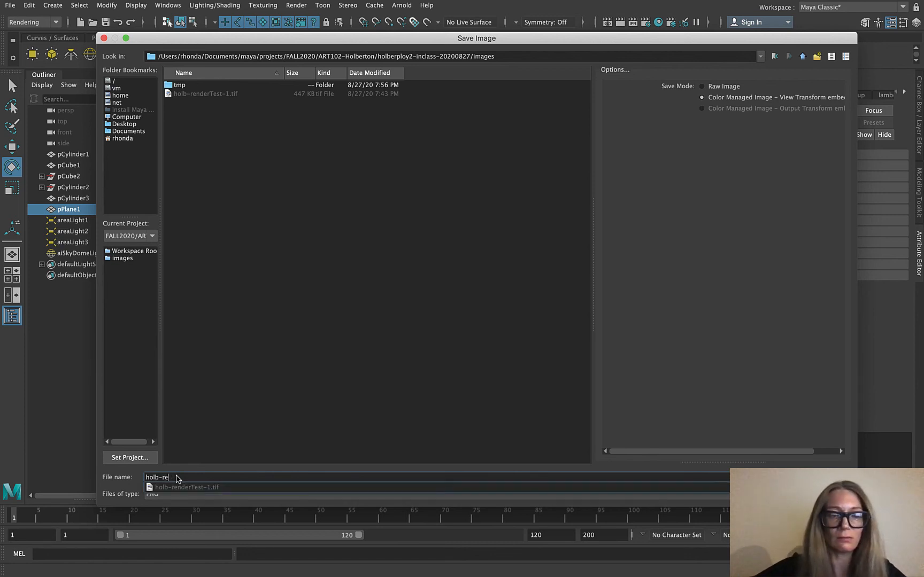
pyautogui.write('rendertest-skydome-2')
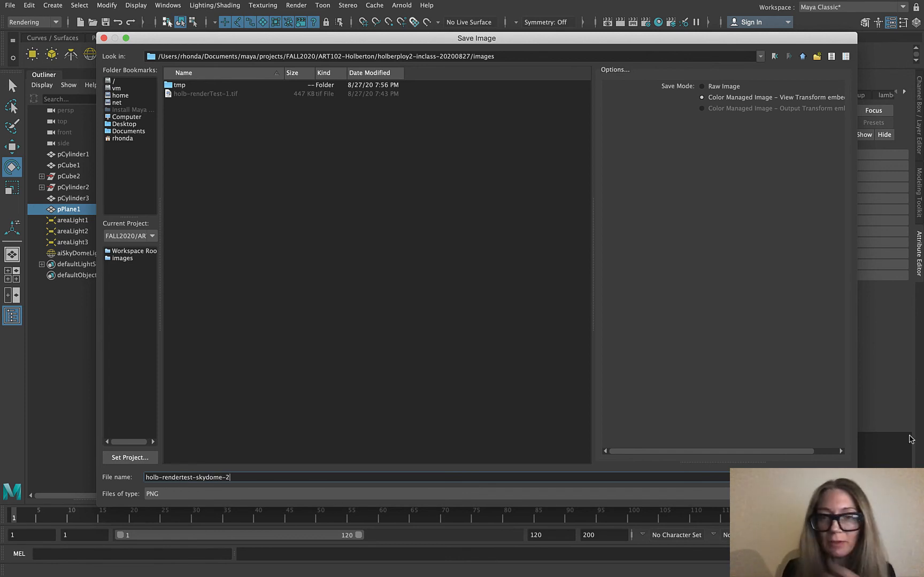
pyautogui.press('Return')
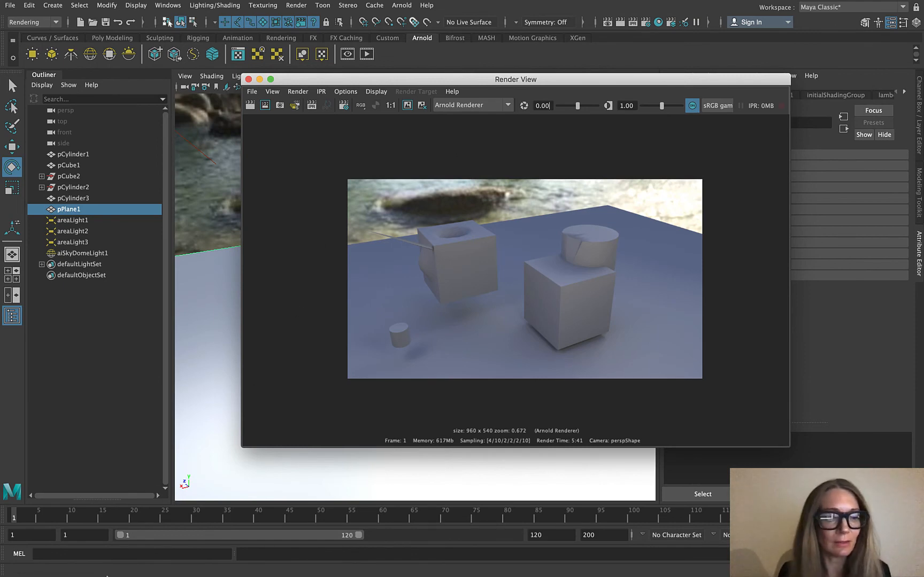
# Step: Switch to Finder, open holb-rendertest-skydome-2.png from the images folder in Preview, and enlarge the preview window to inspect the render
pyautogui.click(72, 565)
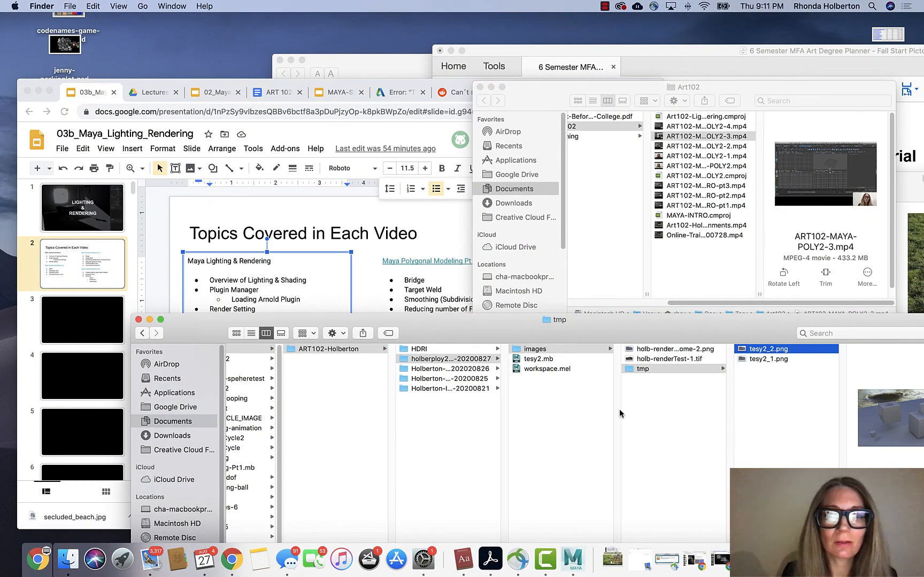
pyautogui.press('Left')
pyautogui.click(672, 351)
pyautogui.doubleClick(735, 319)
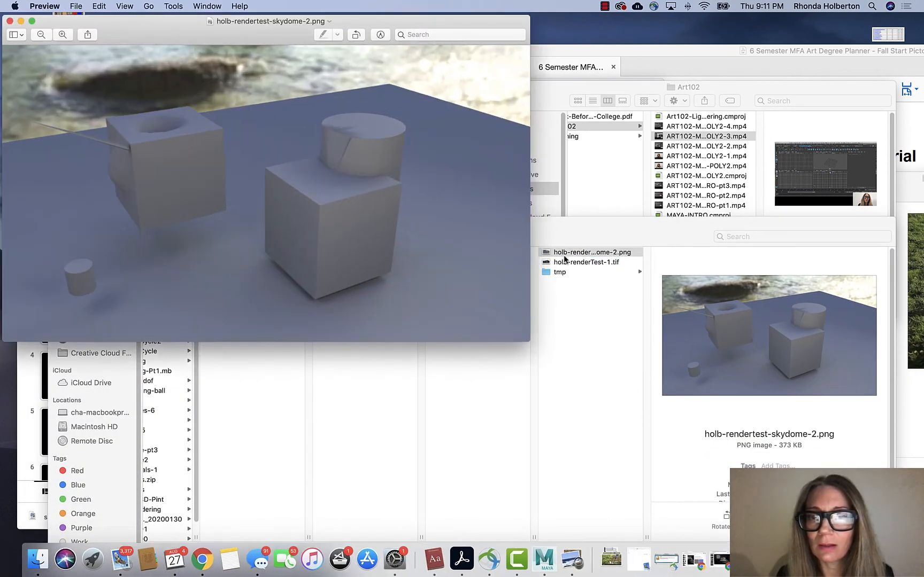
pyautogui.moveTo(523, 342); pyautogui.dragTo(831, 496)
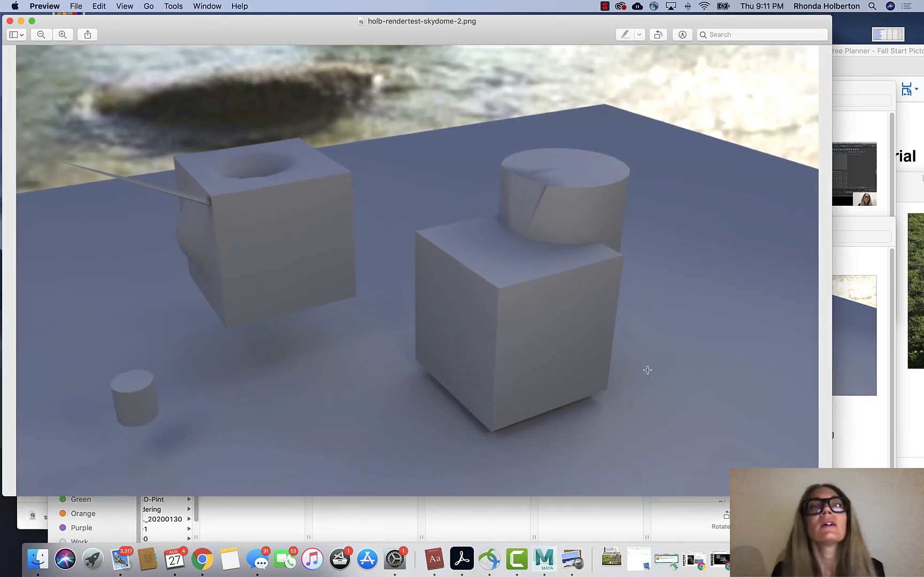